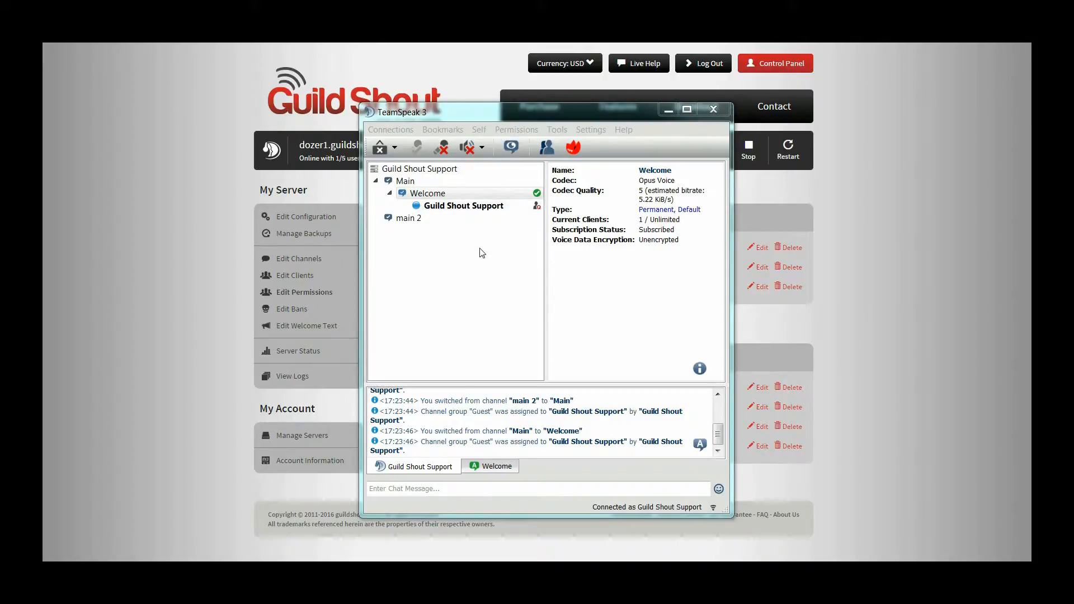
Step: Check the Advanced permissions system setting in the general application options and close the options
click(587, 130)
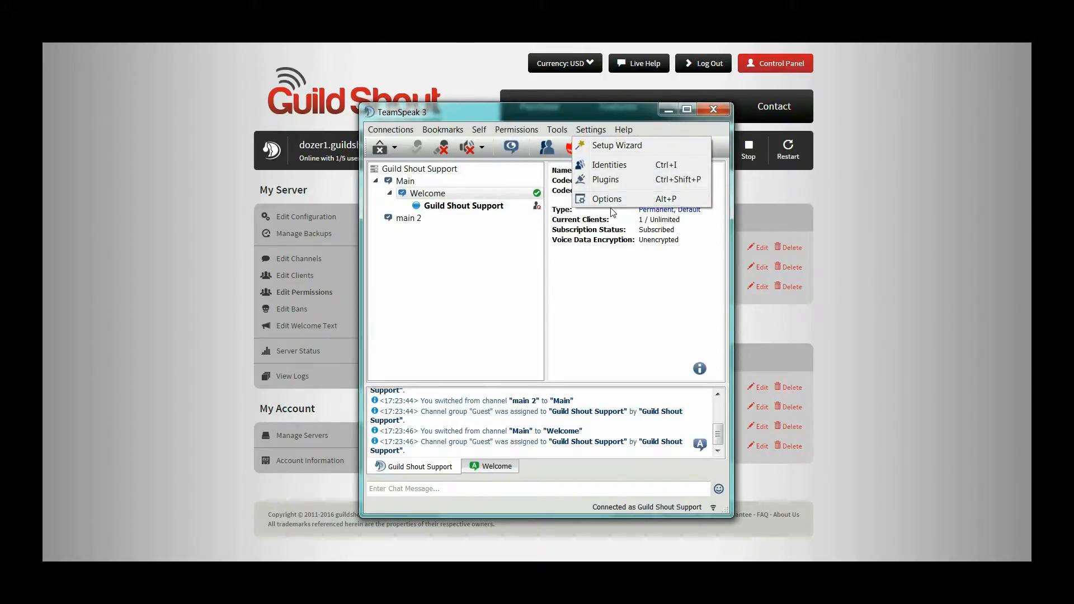
click(612, 198)
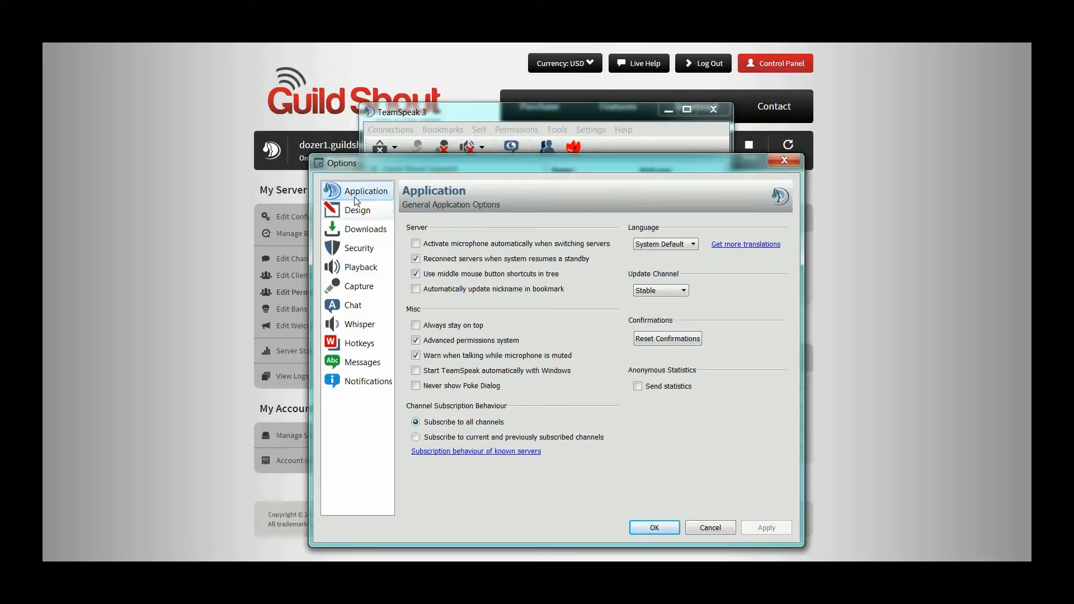
click(654, 528)
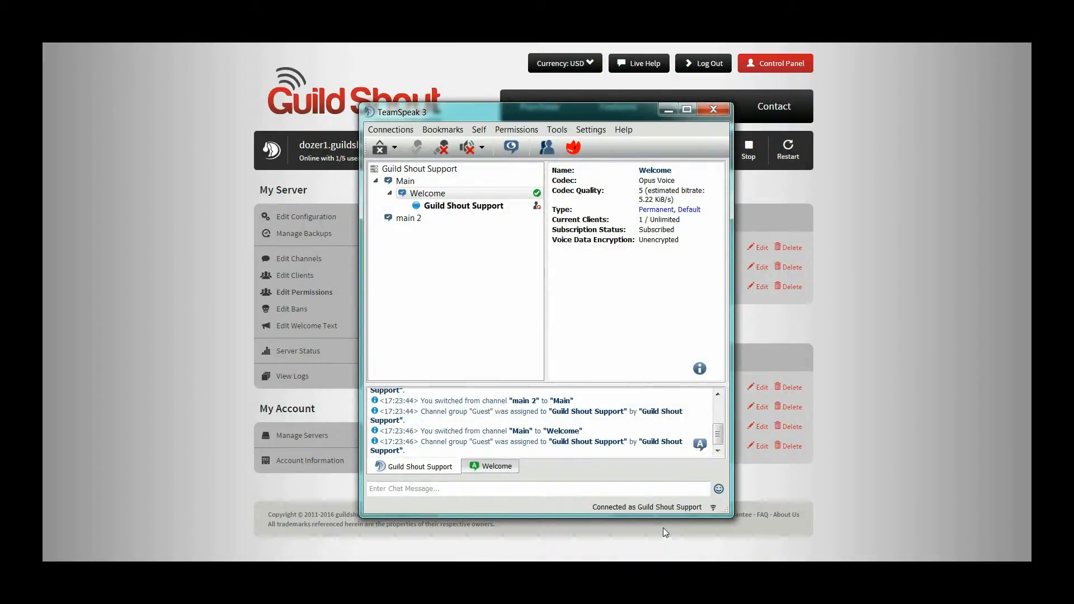
Step: Copy the Server Admin server group to a new regular group with the target name admin
click(526, 130)
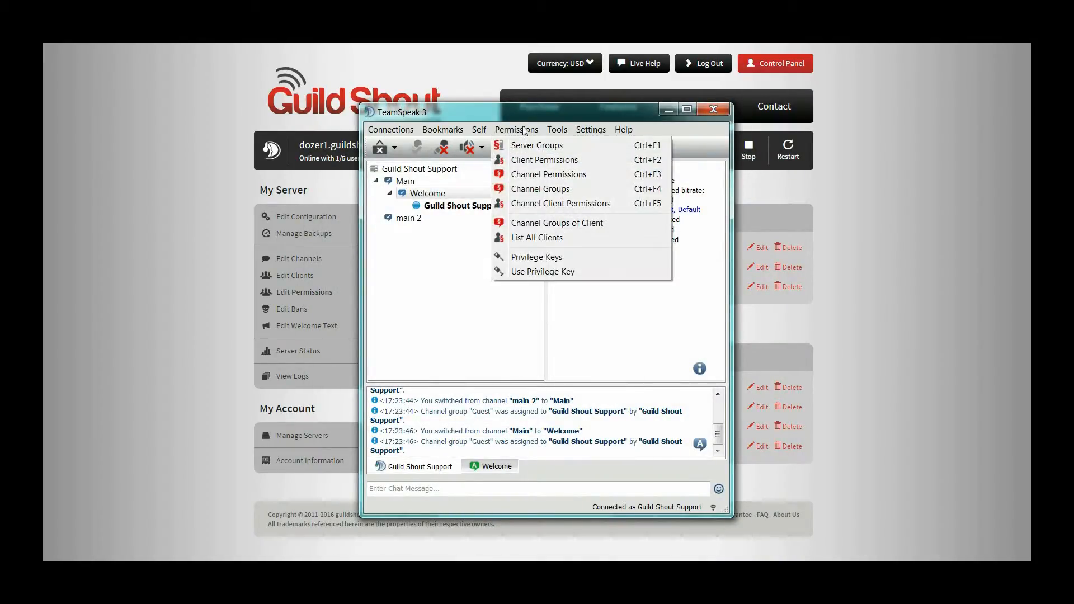
click(536, 145)
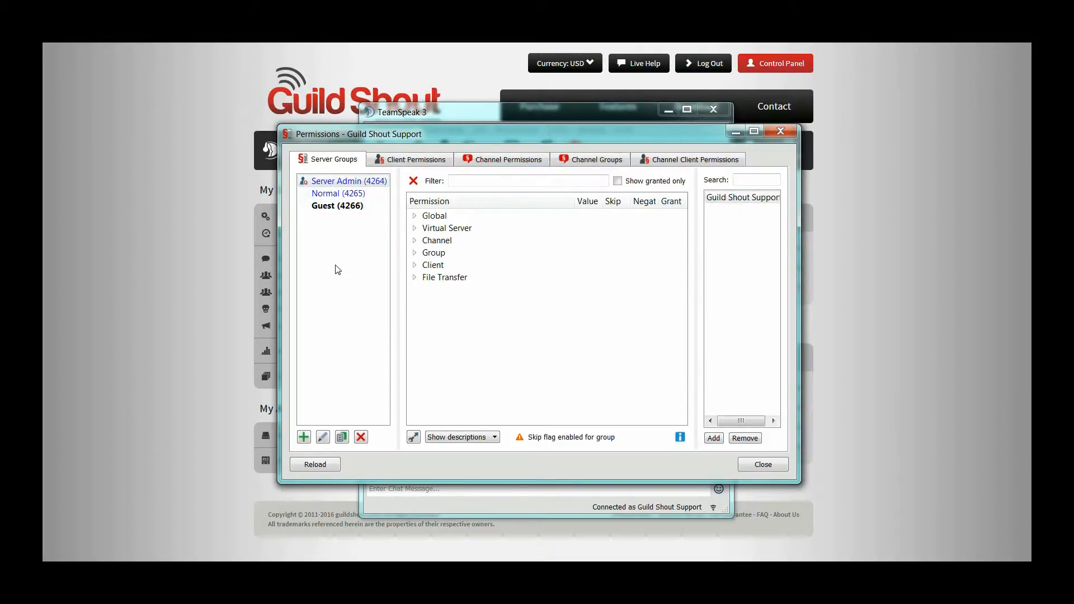
right_click(332, 184)
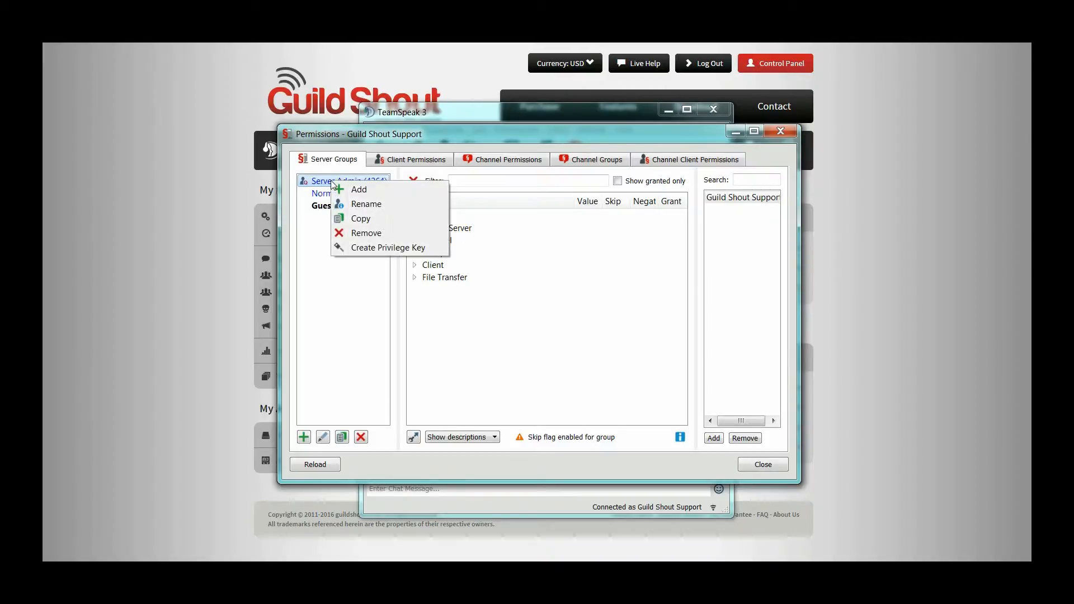
click(357, 221)
triple_click(548, 292)
text(admin)
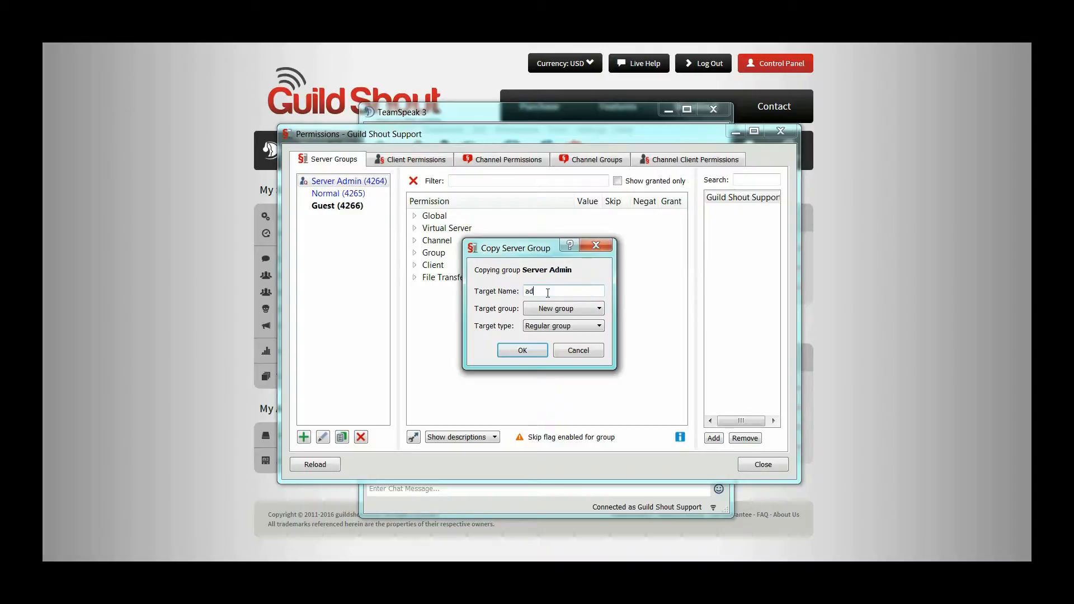
click(522, 350)
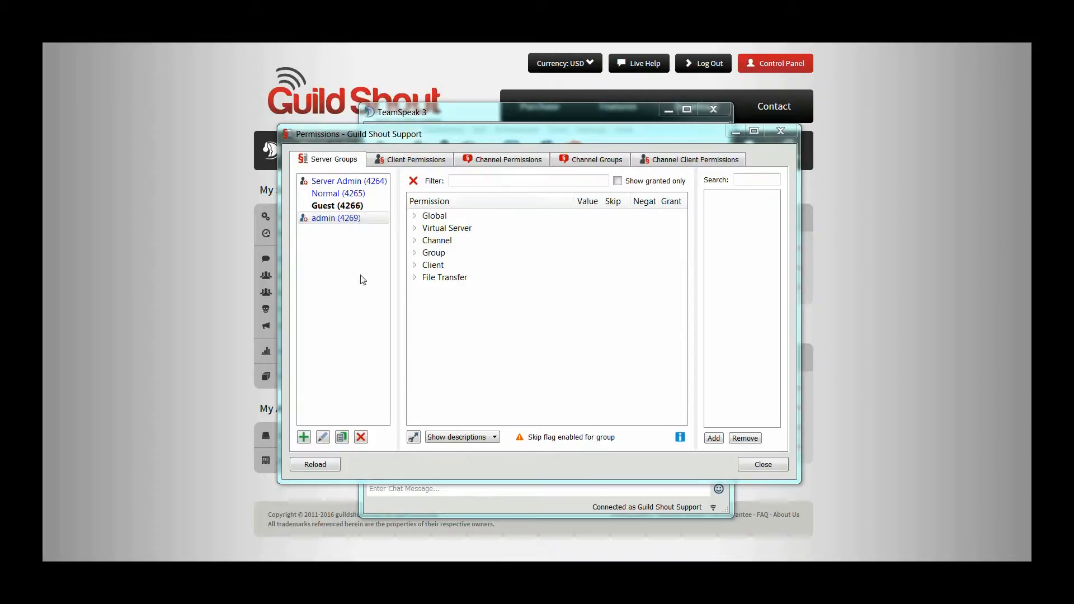
Step: Disable Skip Channel Group Permissions in the Client permissions of the admin server group
click(325, 222)
click(414, 265)
scroll(525, 318, down, 2)
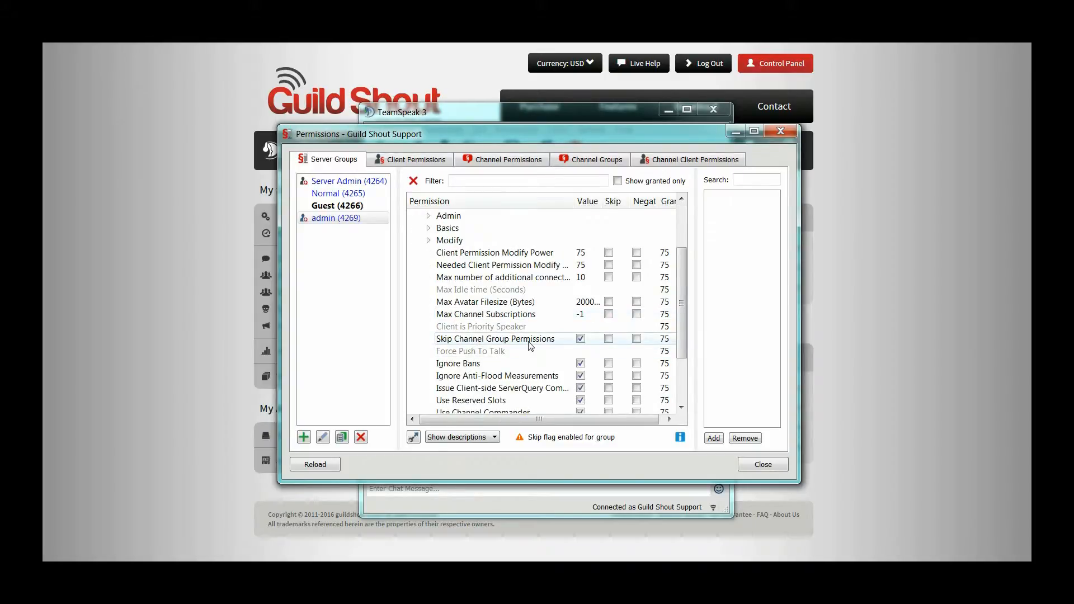
click(581, 339)
scroll(416, 281, up, 2)
click(414, 266)
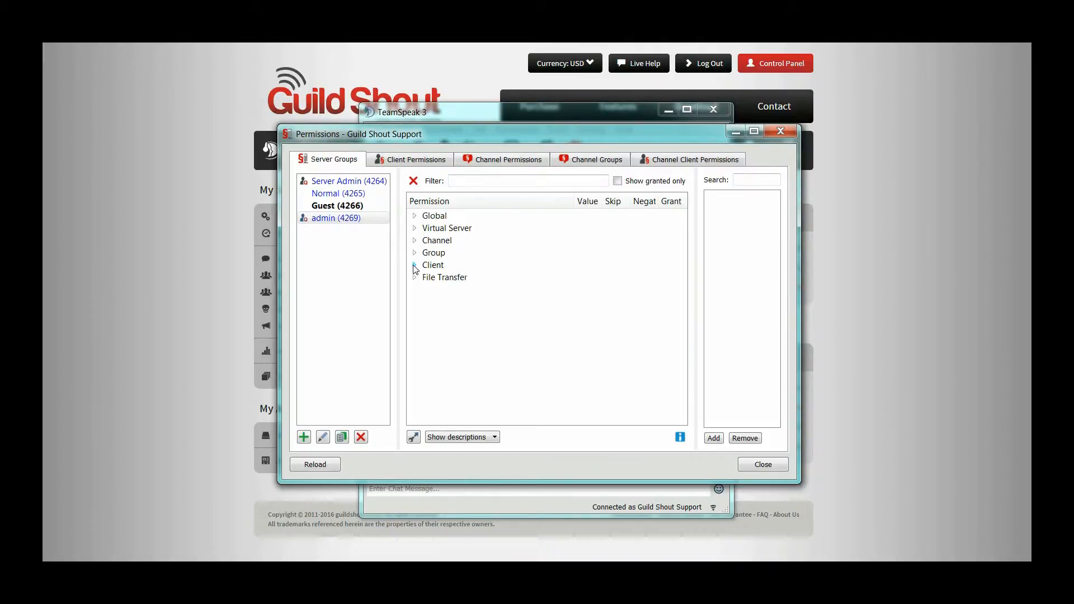
Step: Set Group Modify Power and Group Member Add Power to 70 for the admin group
click(414, 254)
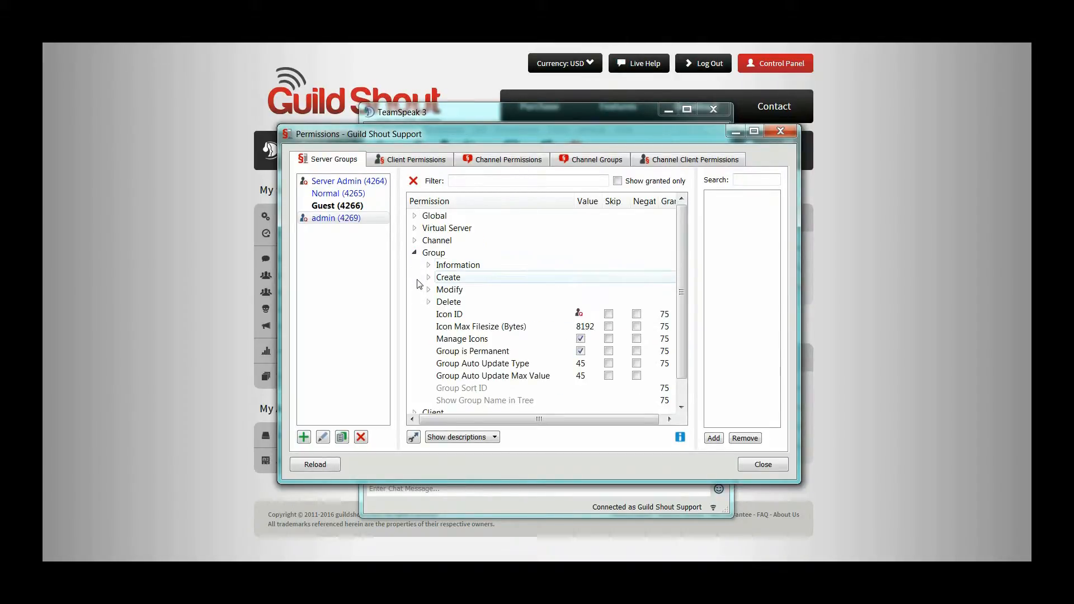
click(428, 290)
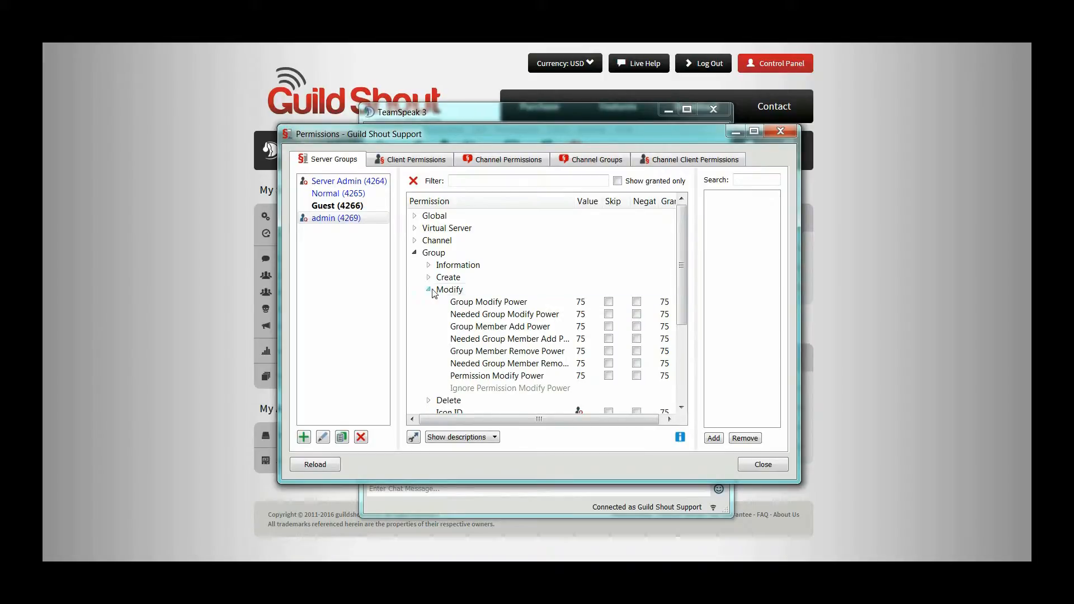
click(583, 306)
click(582, 305)
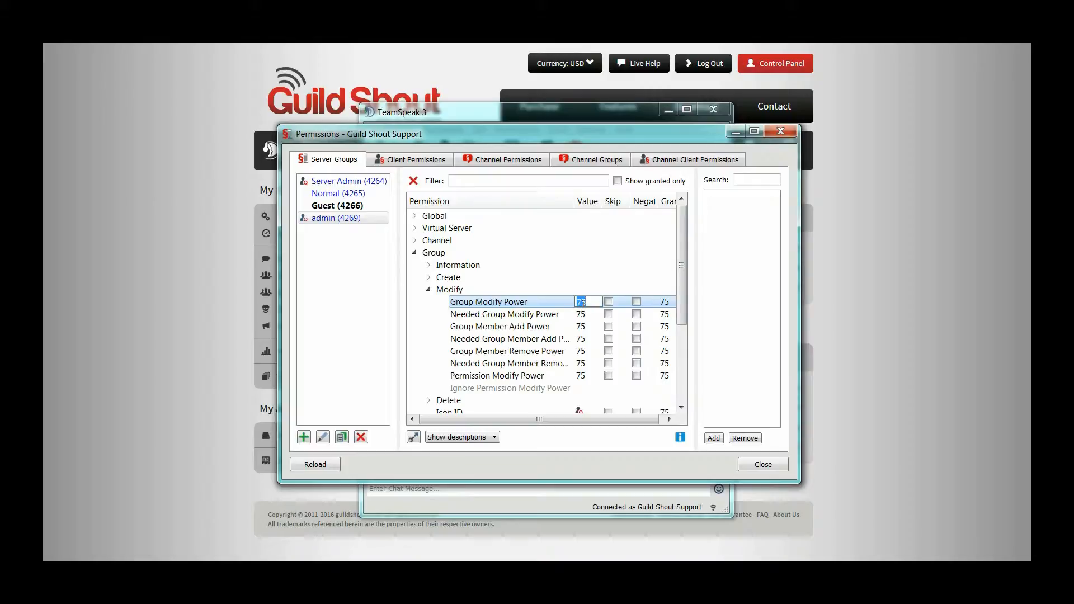
mouse_move(551, 301)
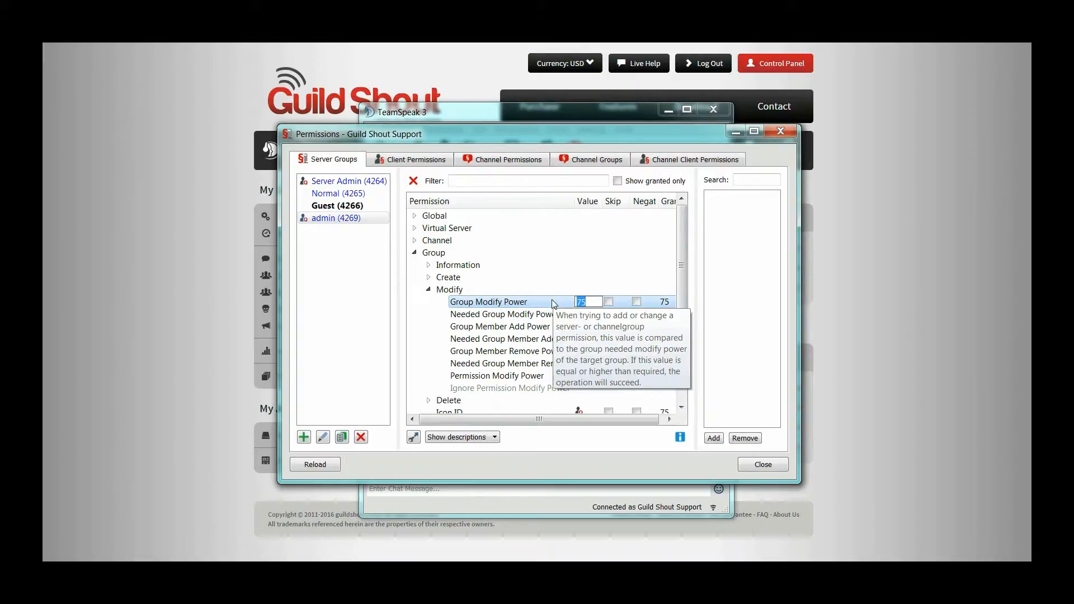
text(70)
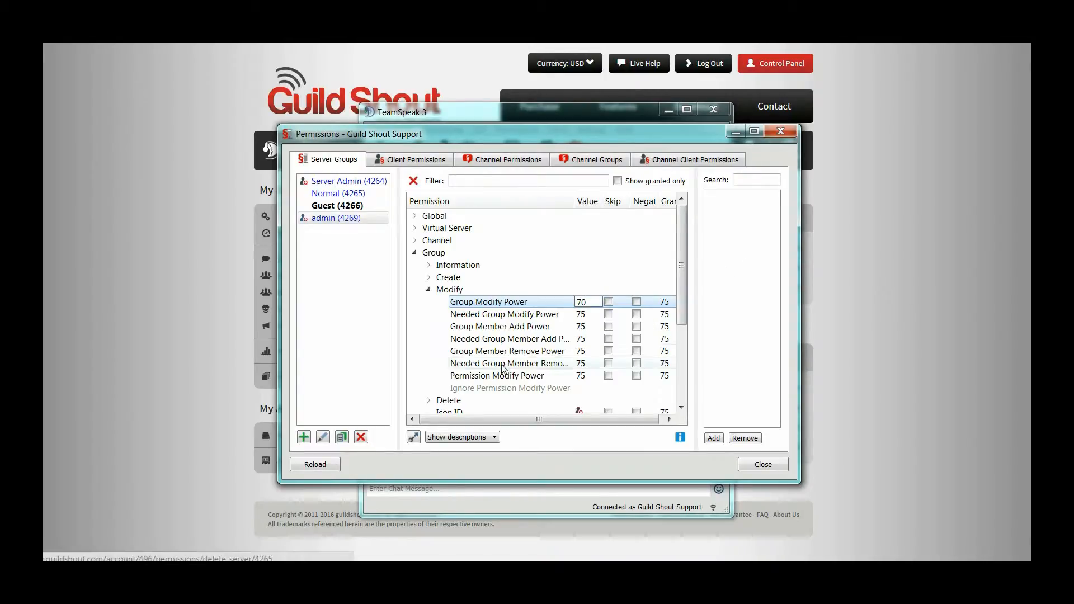
double_click(584, 326)
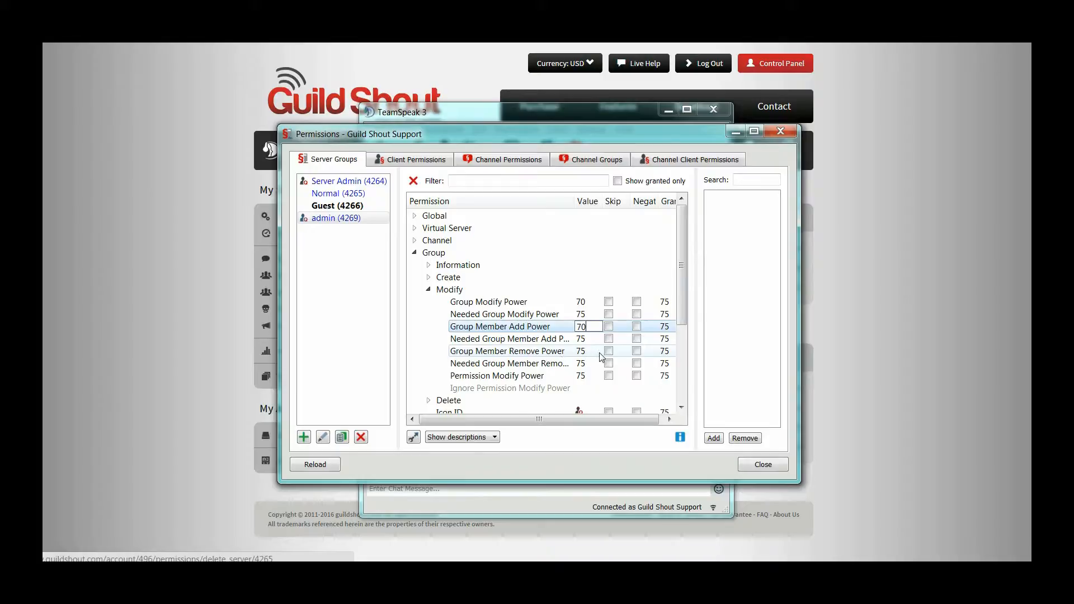
Step: Set the admin group's Group Member Remove Power and Permission Modify Power to 70
double_click(581, 353)
text(70)
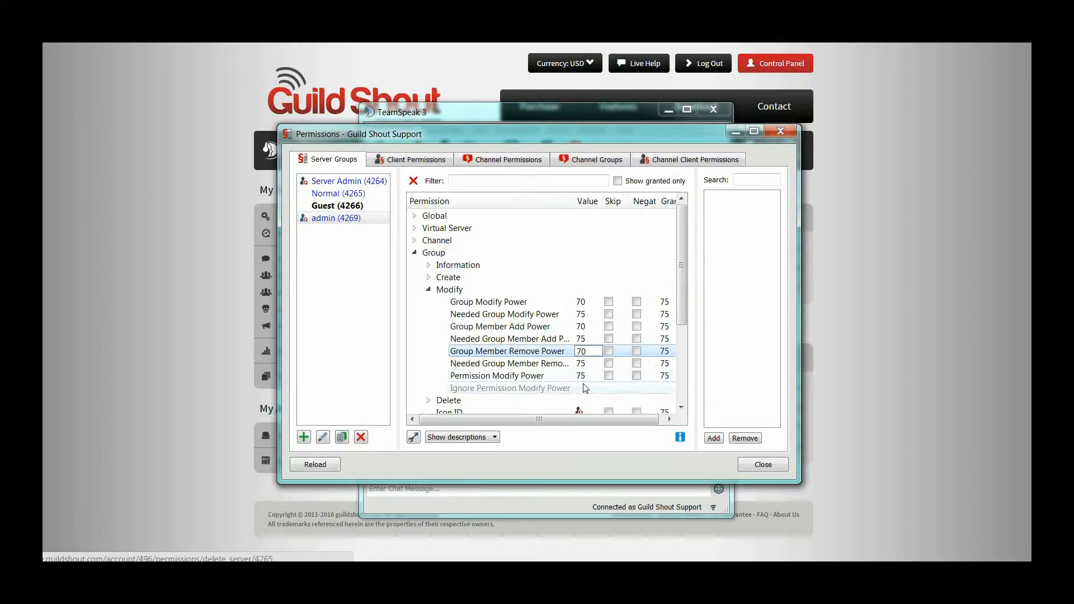
double_click(586, 376)
text(70)
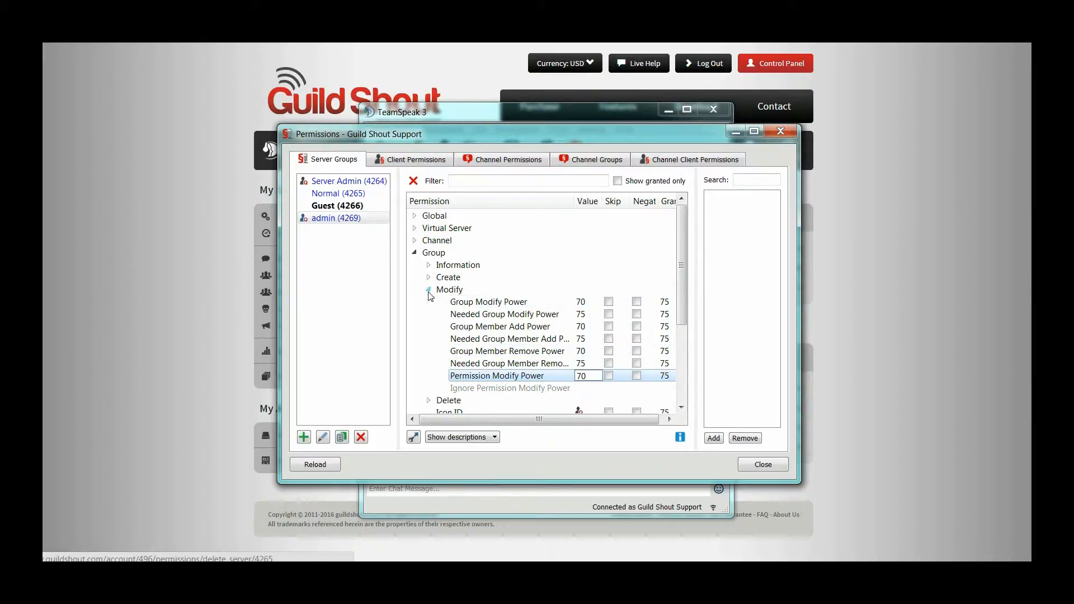
click(428, 290)
click(414, 253)
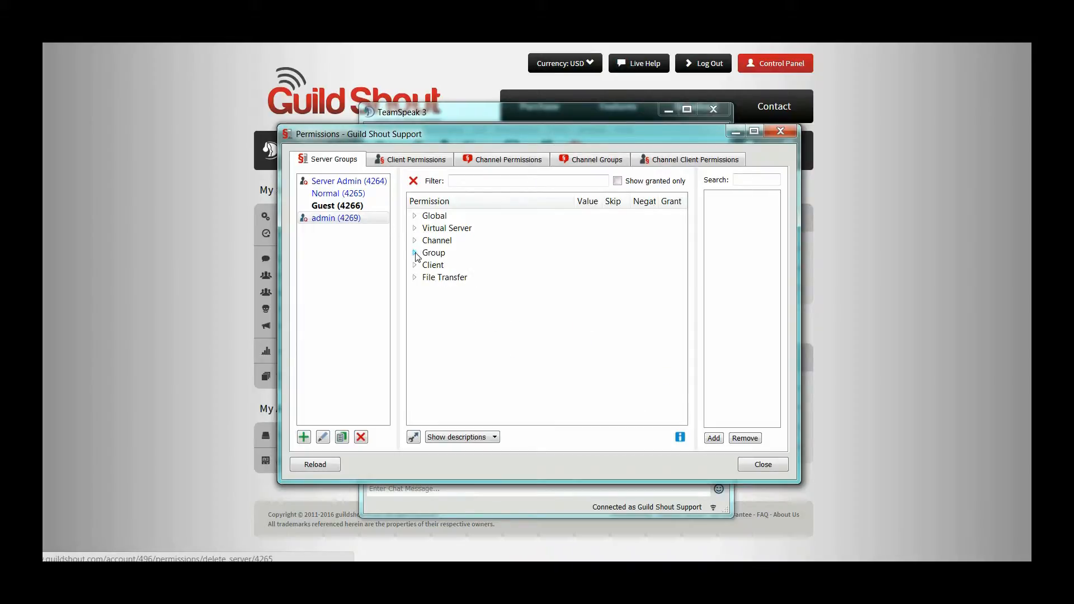
Step: Disable Ignore Channel Passwords in the channel access permissions of the admin group
click(415, 240)
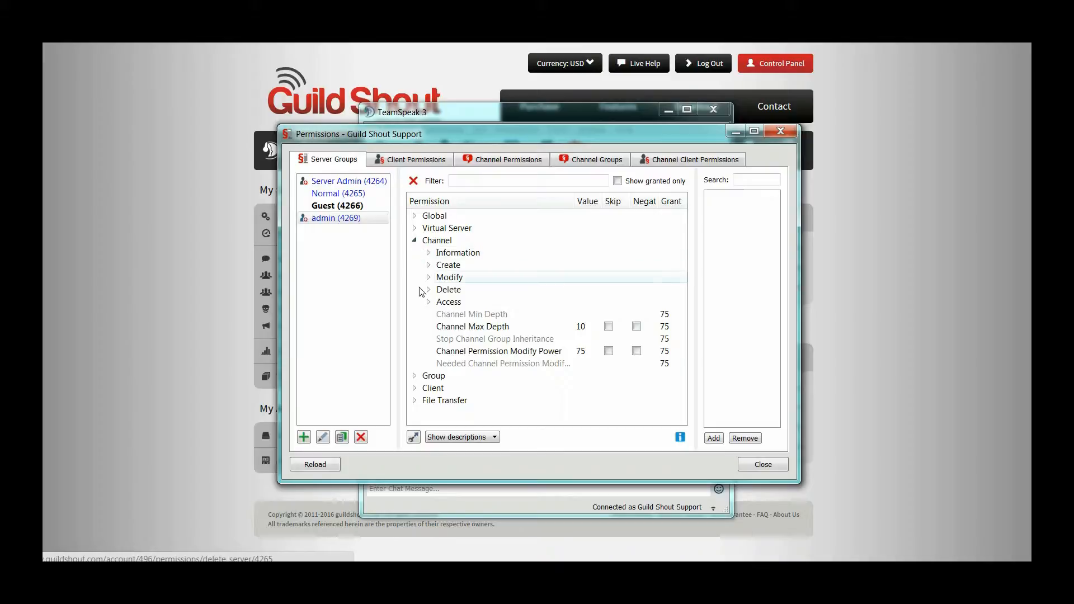
click(429, 302)
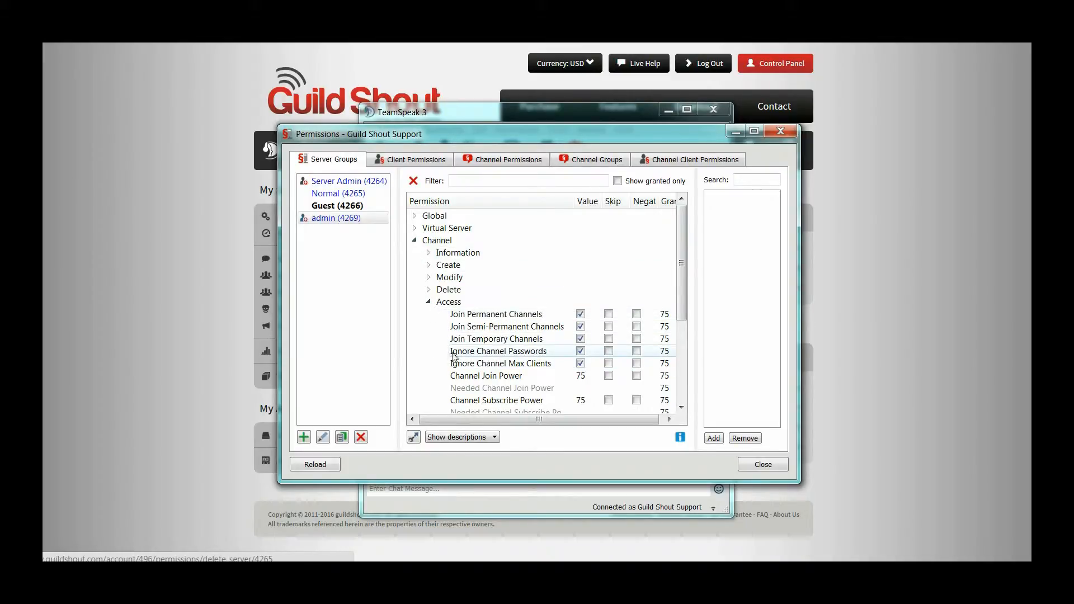
click(580, 352)
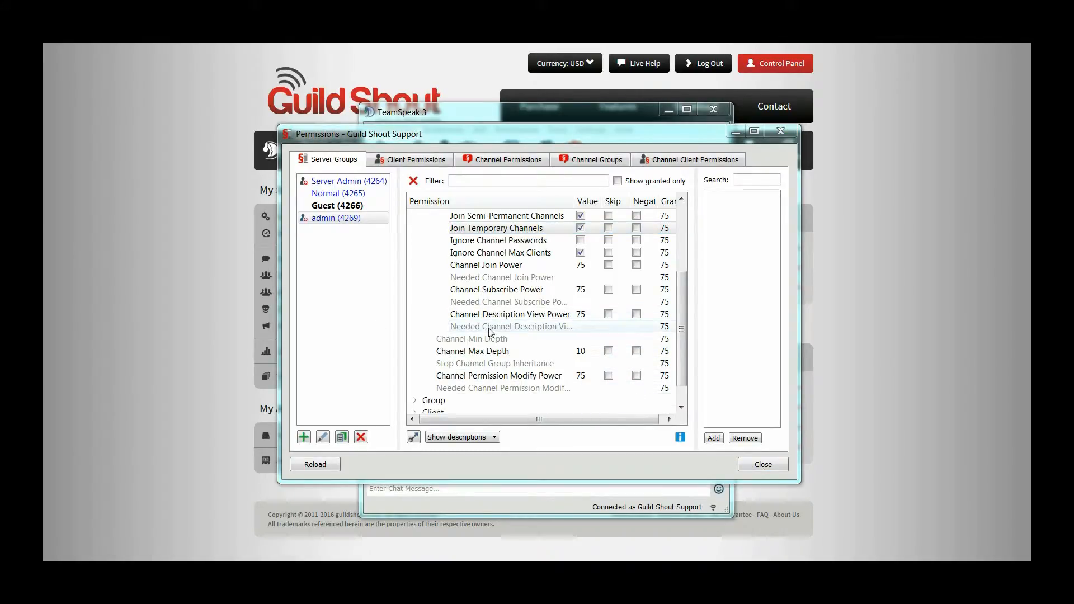
Step: Set the admin group's Channel Join Power to 10, and its Channel Subscribe Power and Channel Description View Power to 70
click(423, 304)
scroll(424, 304, up, 1)
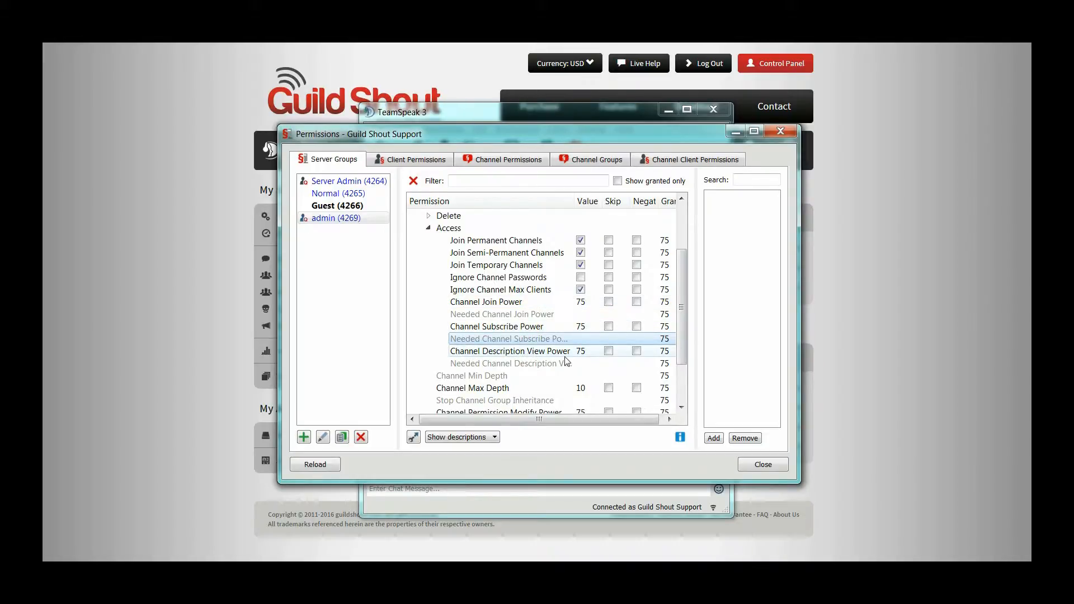
click(582, 305)
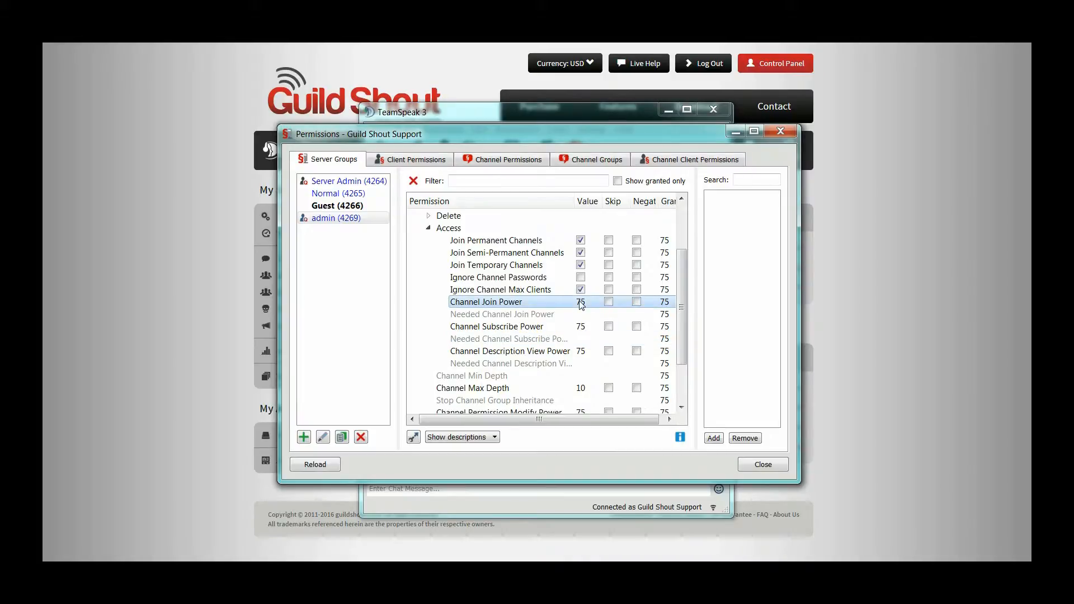
double_click(581, 305)
text(10)
double_click(581, 327)
text(70)
double_click(584, 348)
text(70)
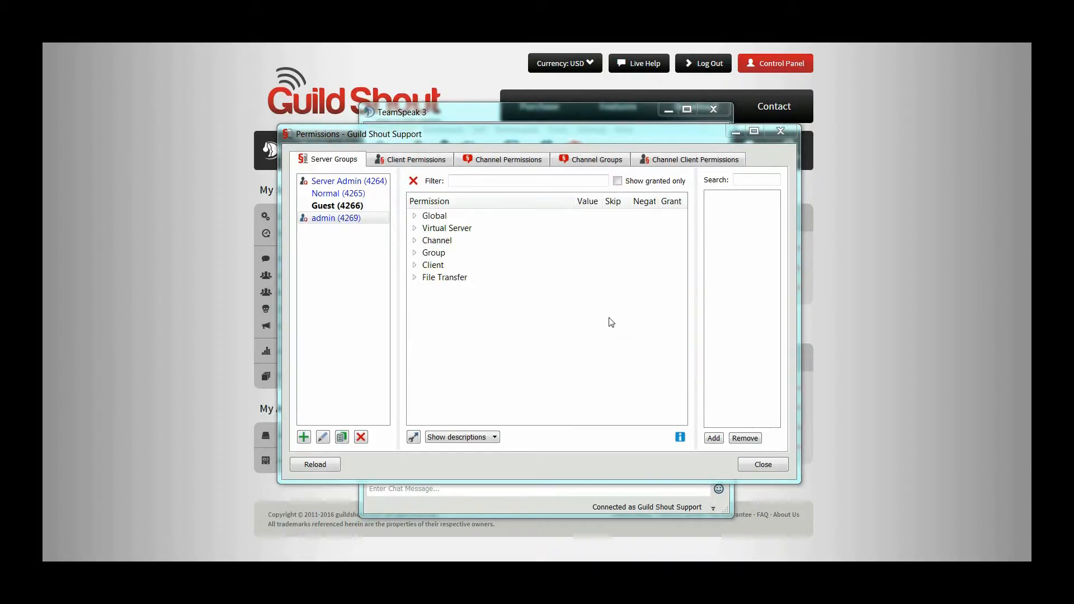
Step: Disable viewing the list of server group permissions in the admin group's Group information permissions
click(324, 218)
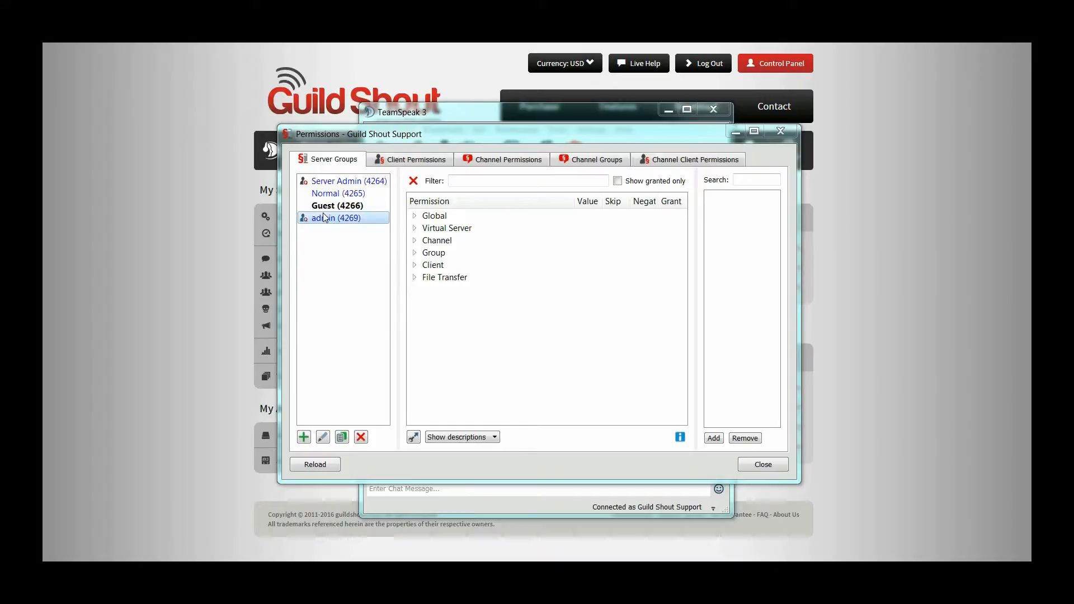
click(414, 253)
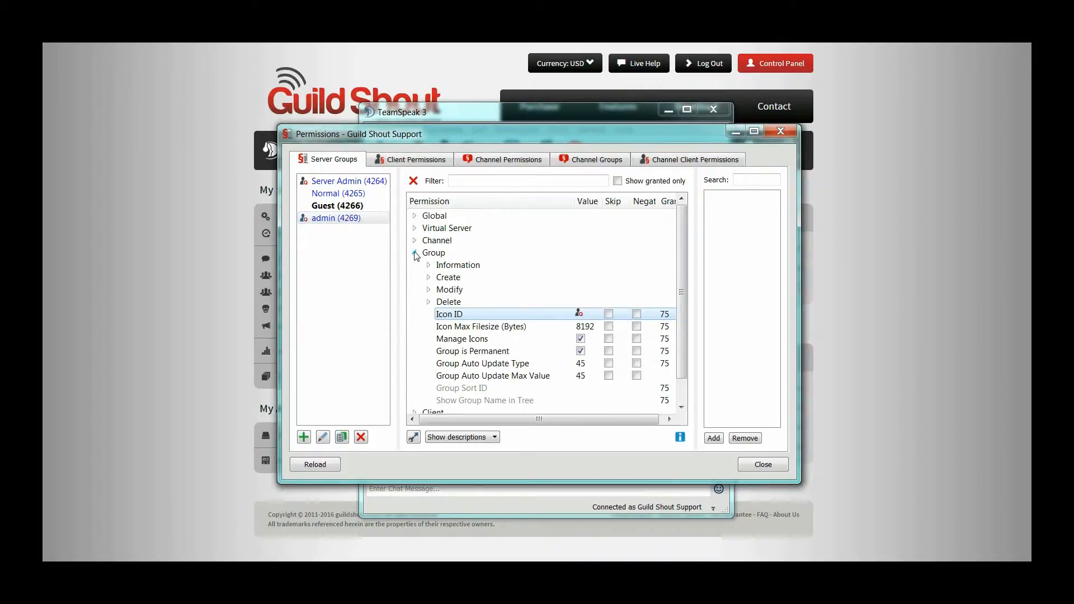
click(429, 265)
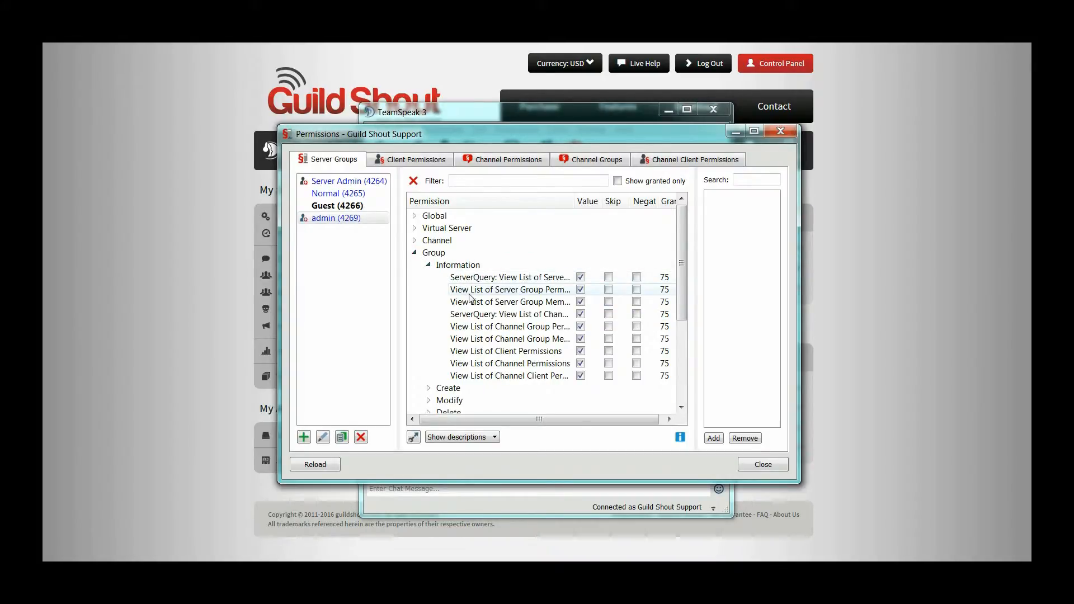
mouse_move(482, 294)
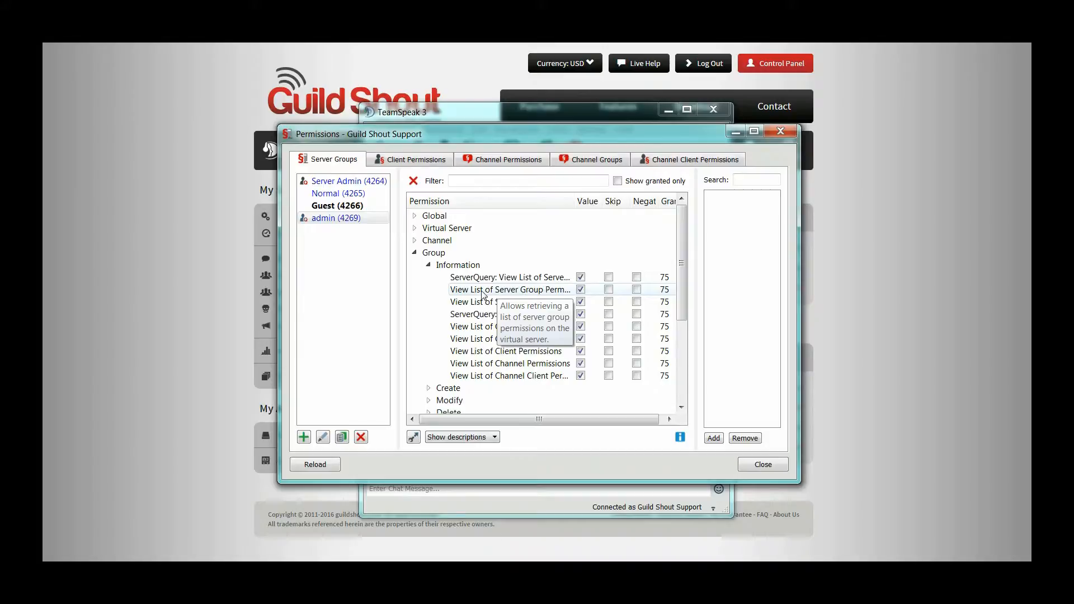
click(580, 291)
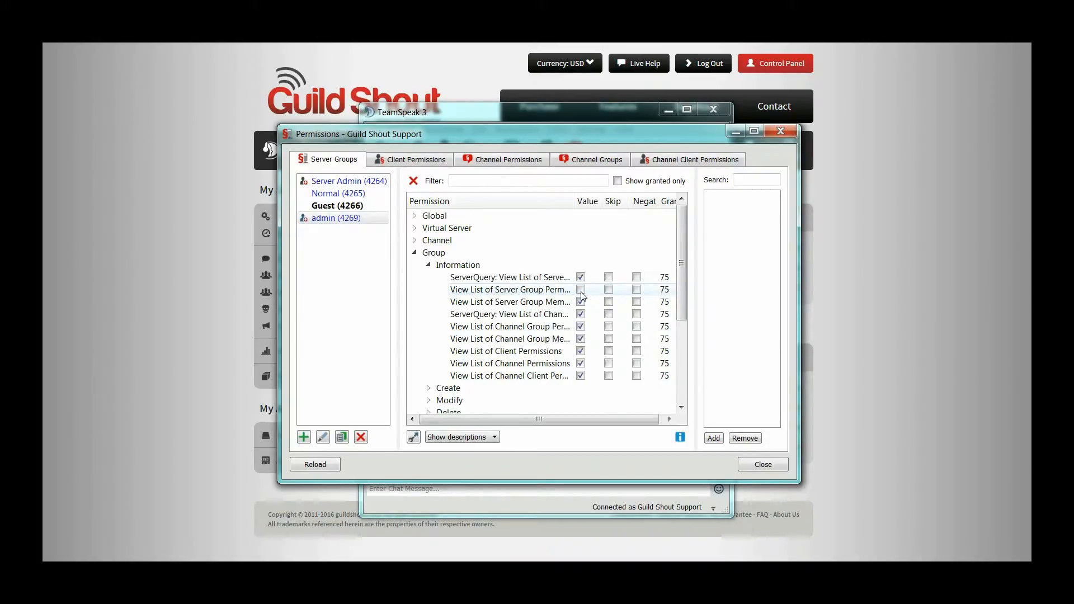
click(429, 264)
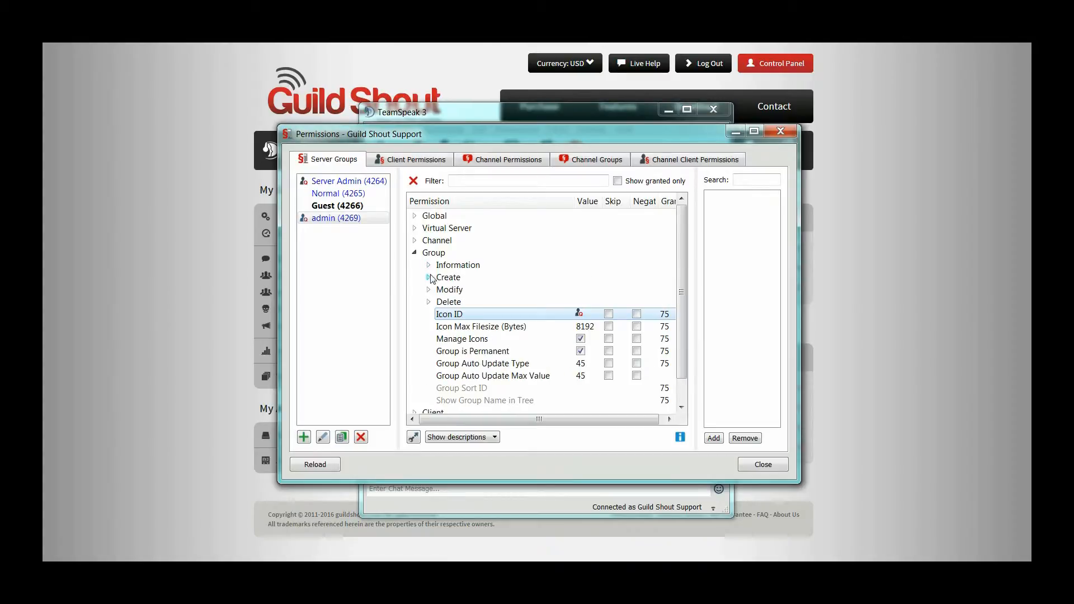
Step: Disable Create new Server Groups and Create new Channel Groups for the admin group
click(429, 278)
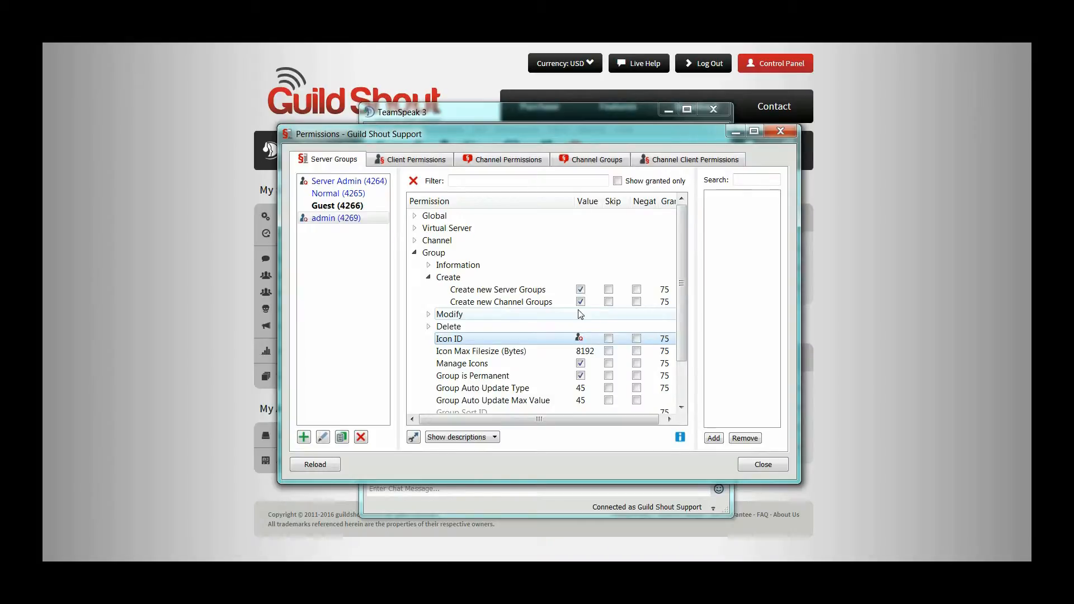
mouse_move(555, 298)
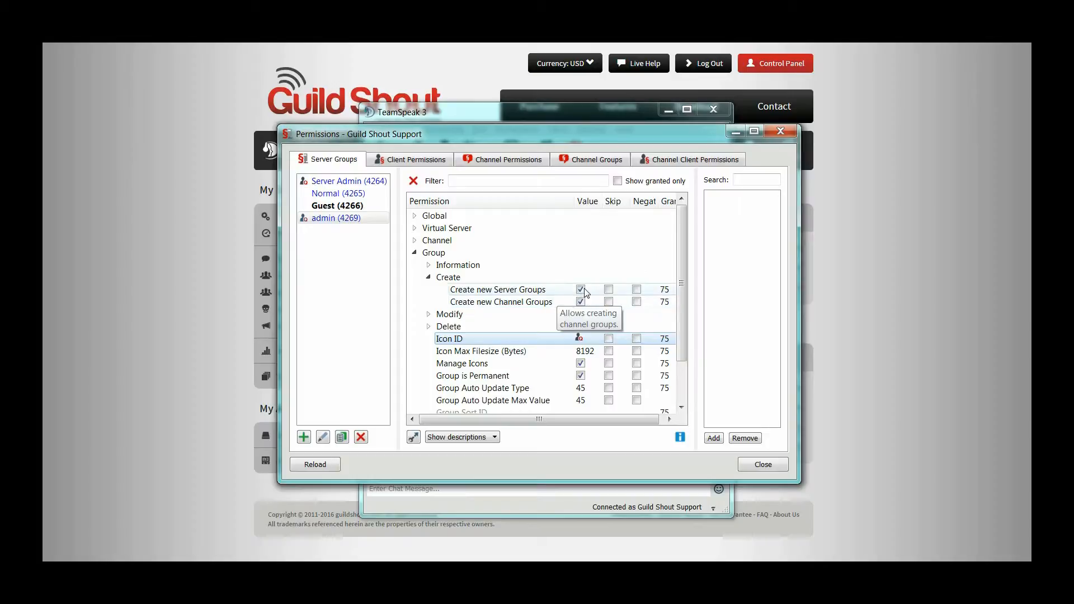
click(581, 289)
click(580, 301)
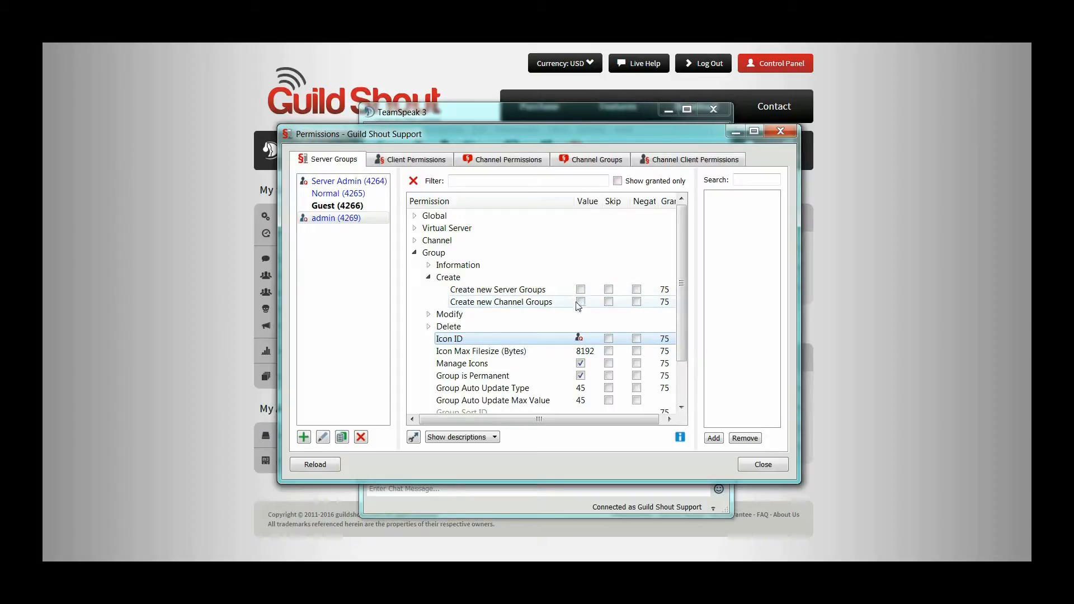
click(429, 278)
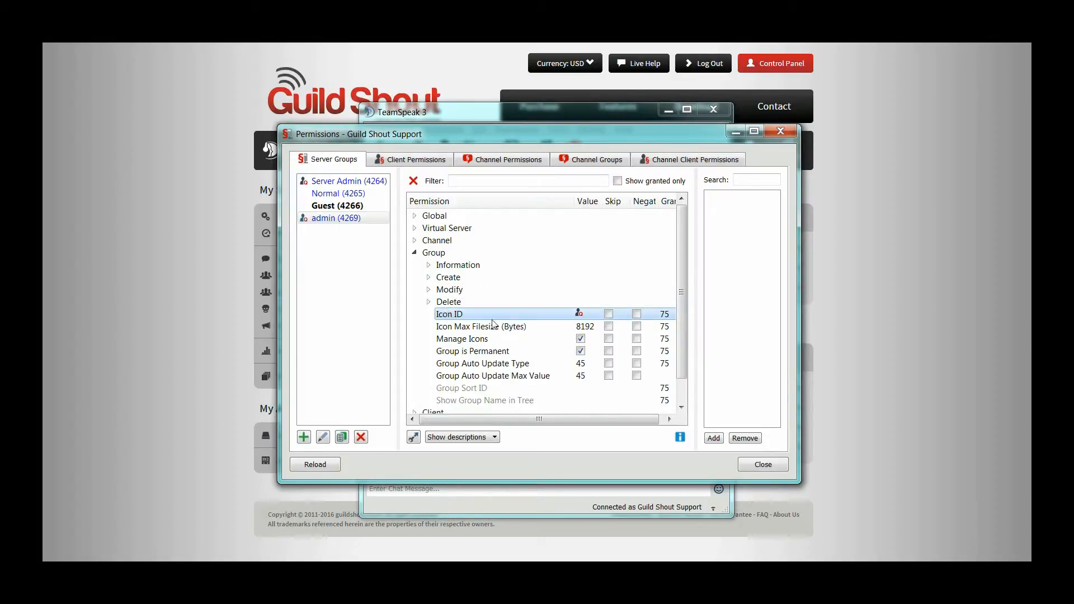
Step: Open the admin group's Icon ID for editing, and disable View Client Remote Address in its Client information permissions
double_click(581, 315)
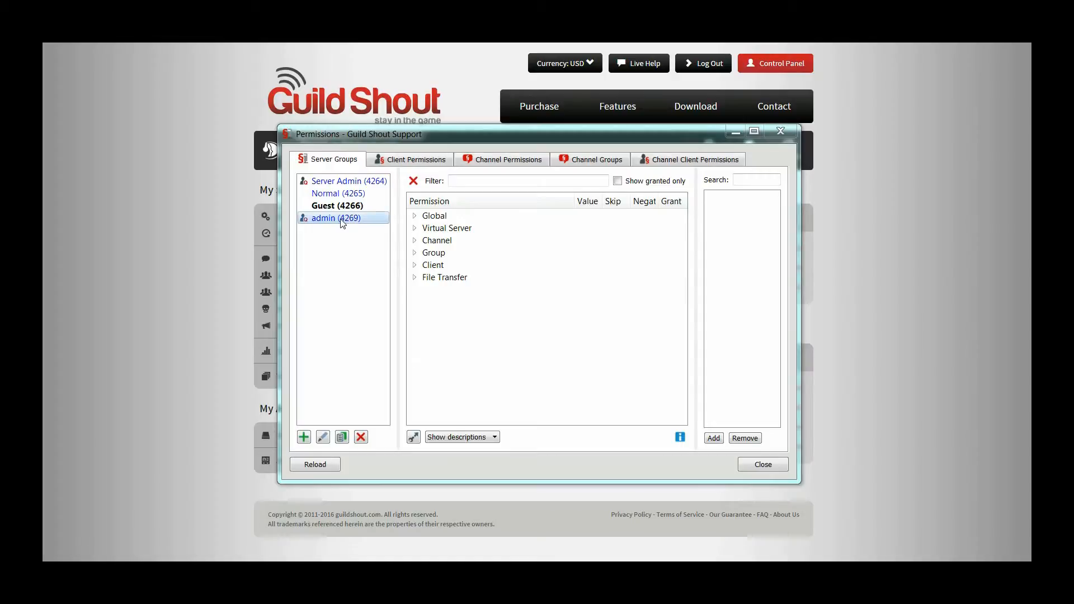
click(415, 266)
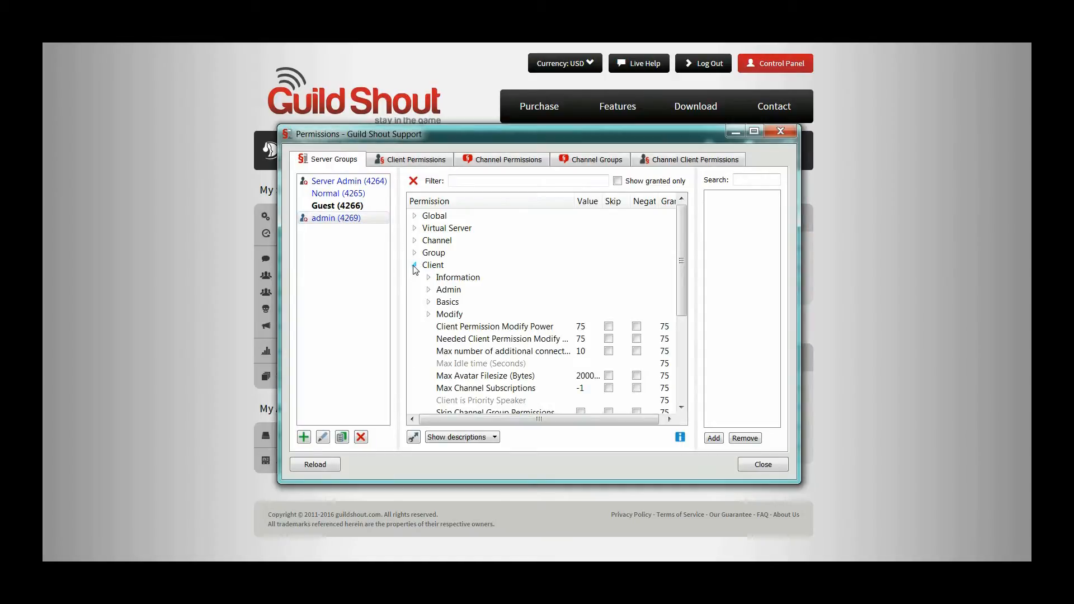
click(429, 277)
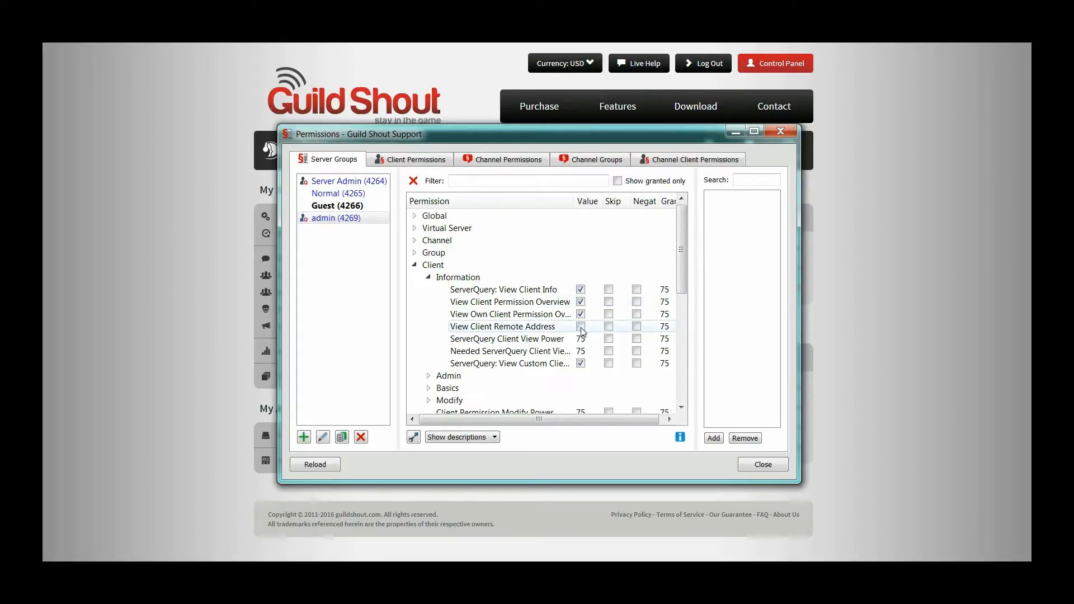
mouse_move(488, 330)
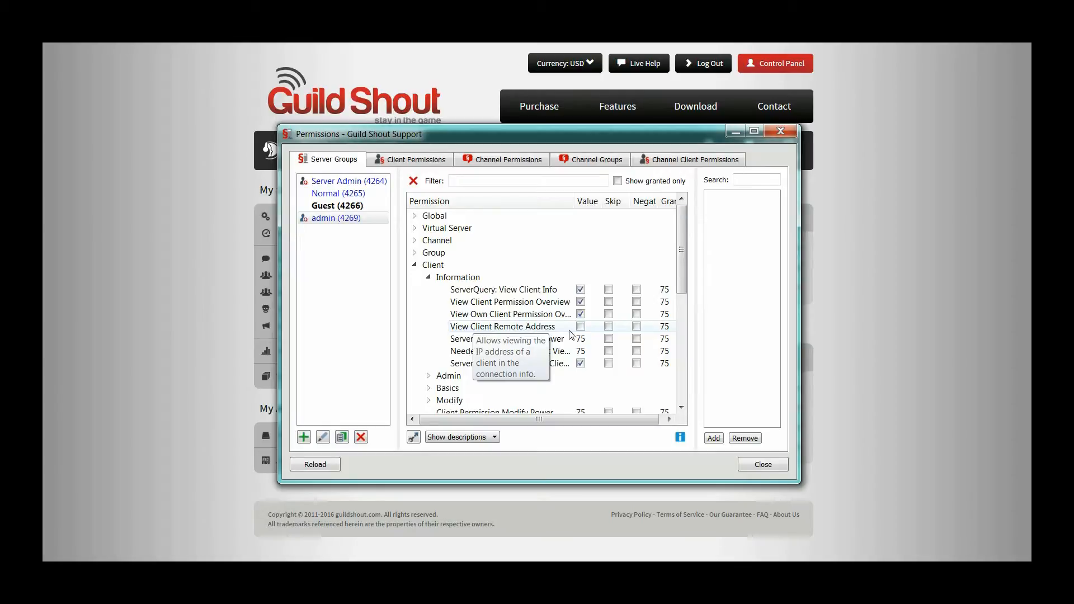
Step: Set Client Kick From Server Power and Client Kick from Channel Power to 70 in the admin group's Client admin permissions
click(428, 376)
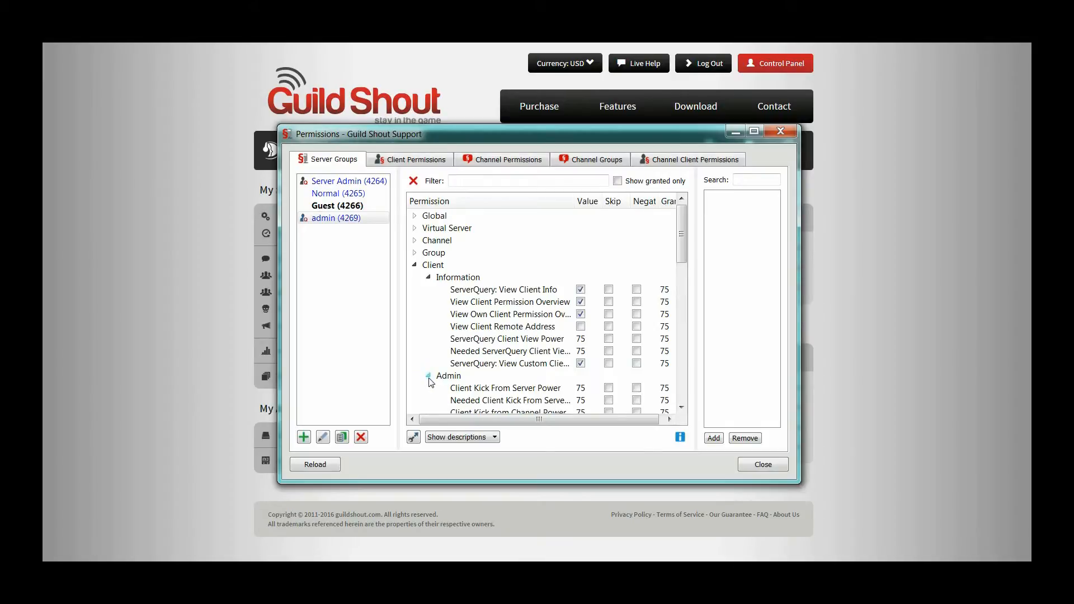
scroll(431, 382, down, 4)
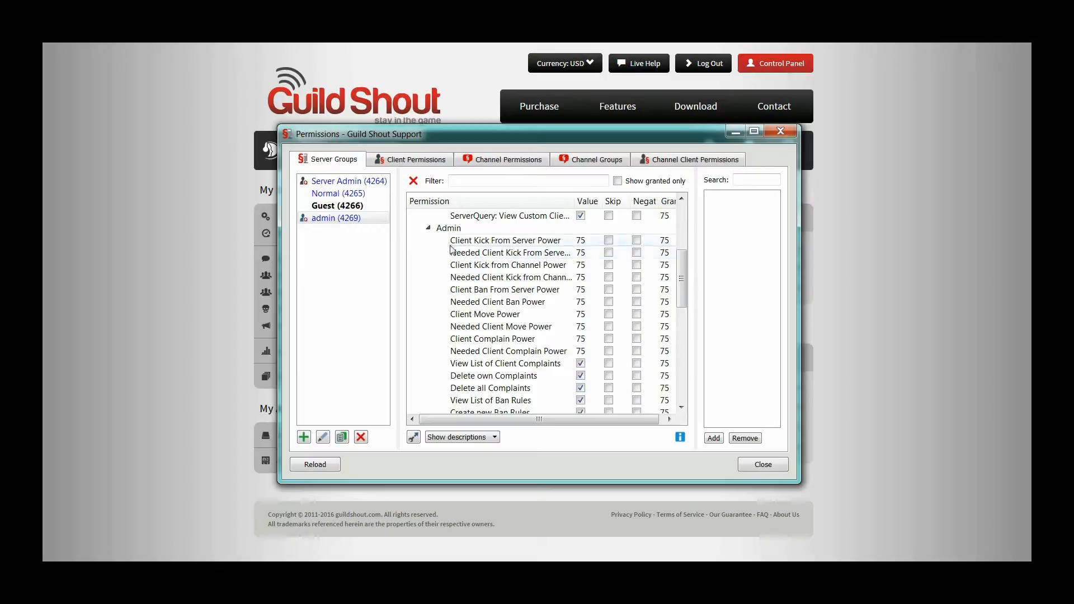
mouse_move(434, 278)
mouse_move(486, 246)
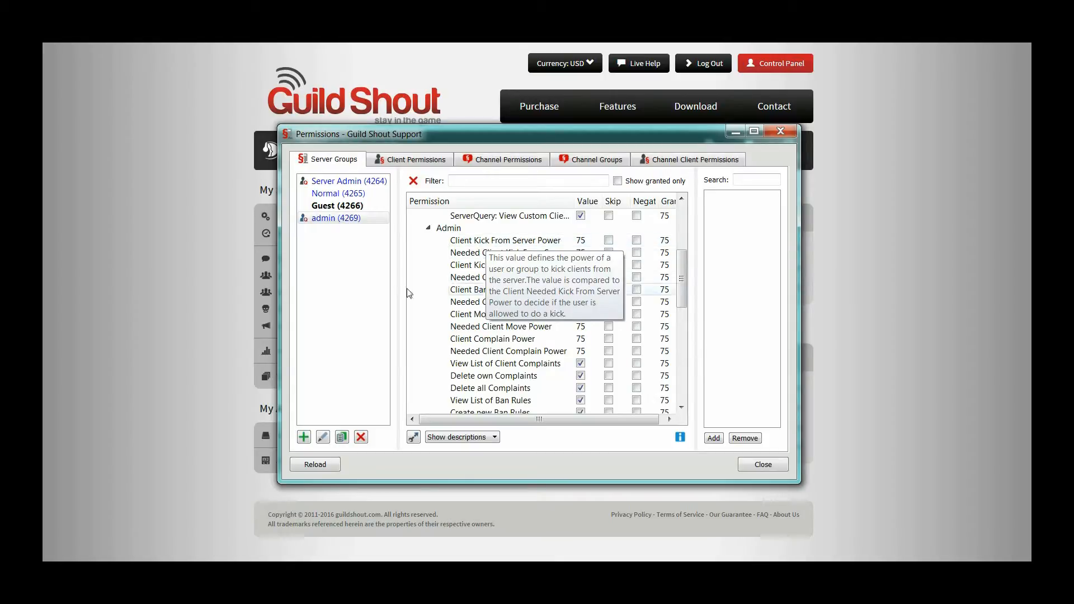
mouse_move(442, 258)
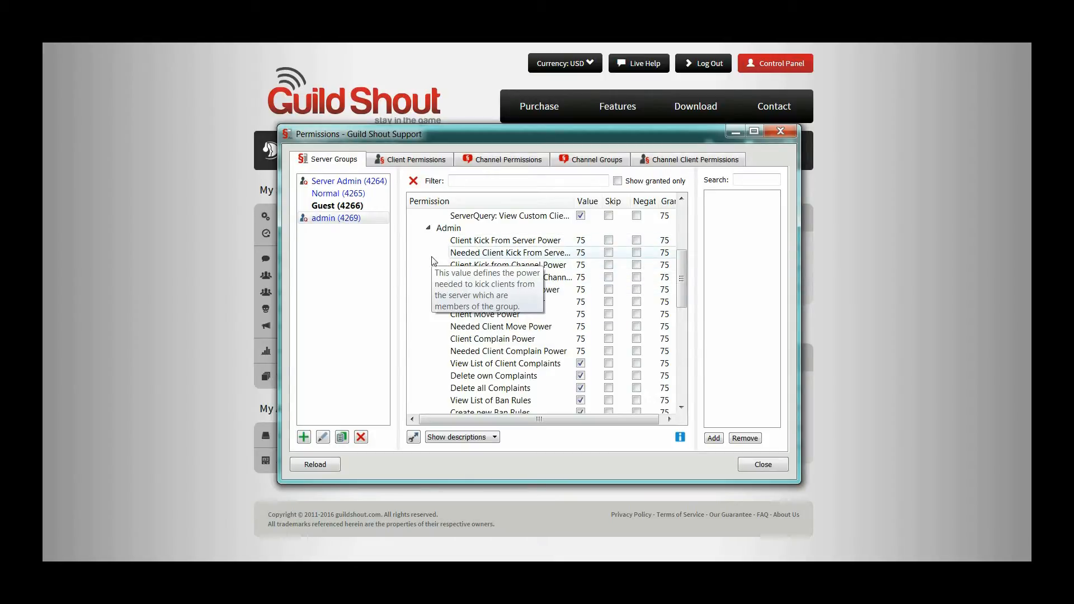
click(581, 242)
click(581, 241)
text(70)
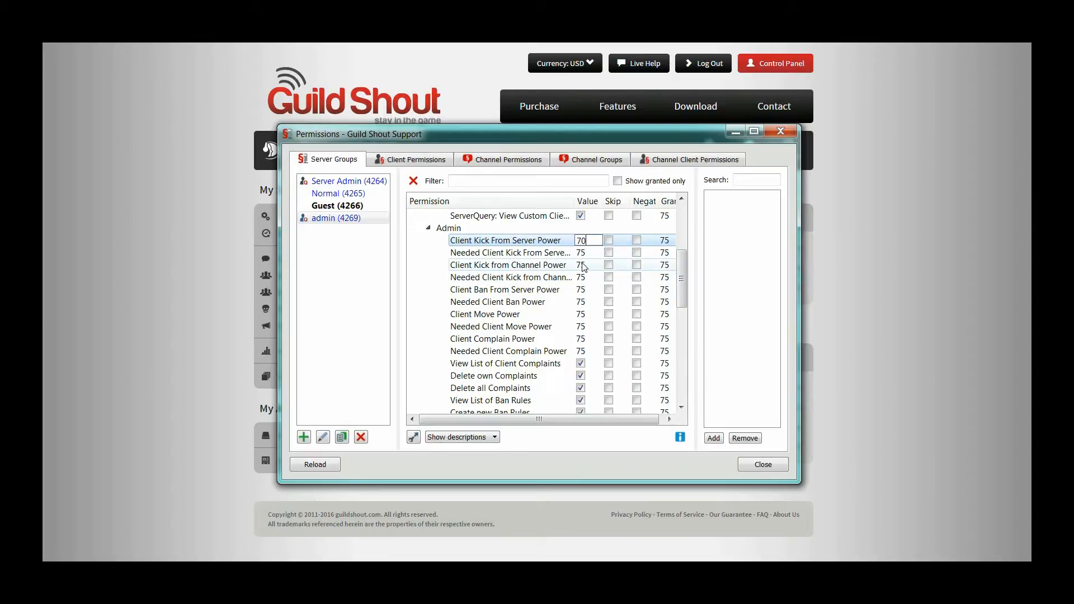
double_click(581, 266)
text(70)
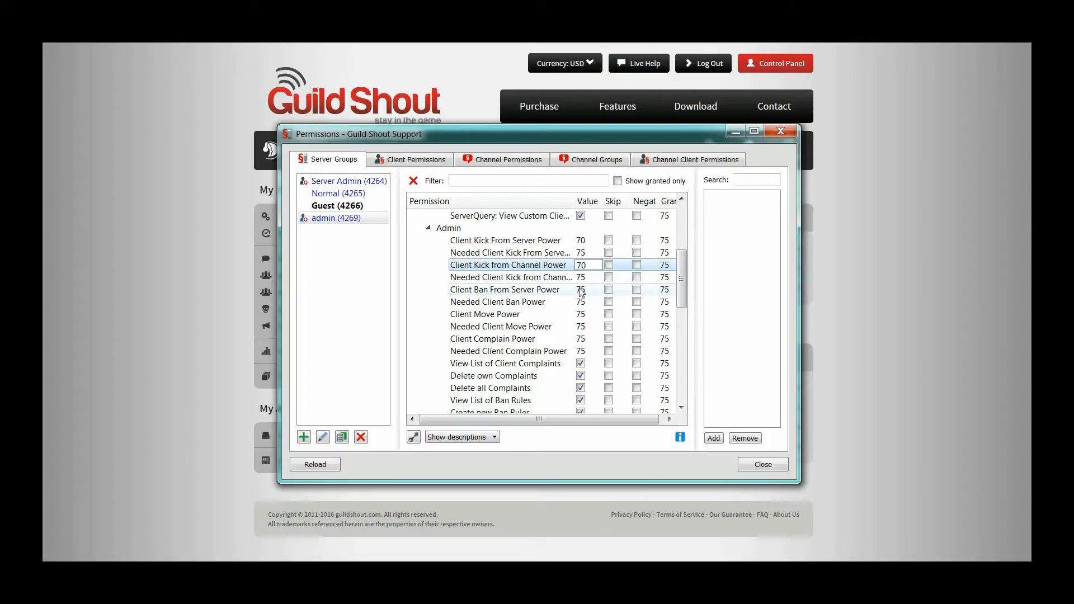
Step: Set the admin group's Client Ban From Server Power, Client Move Power and Client Complain Power to 70
double_click(582, 290)
text(70)
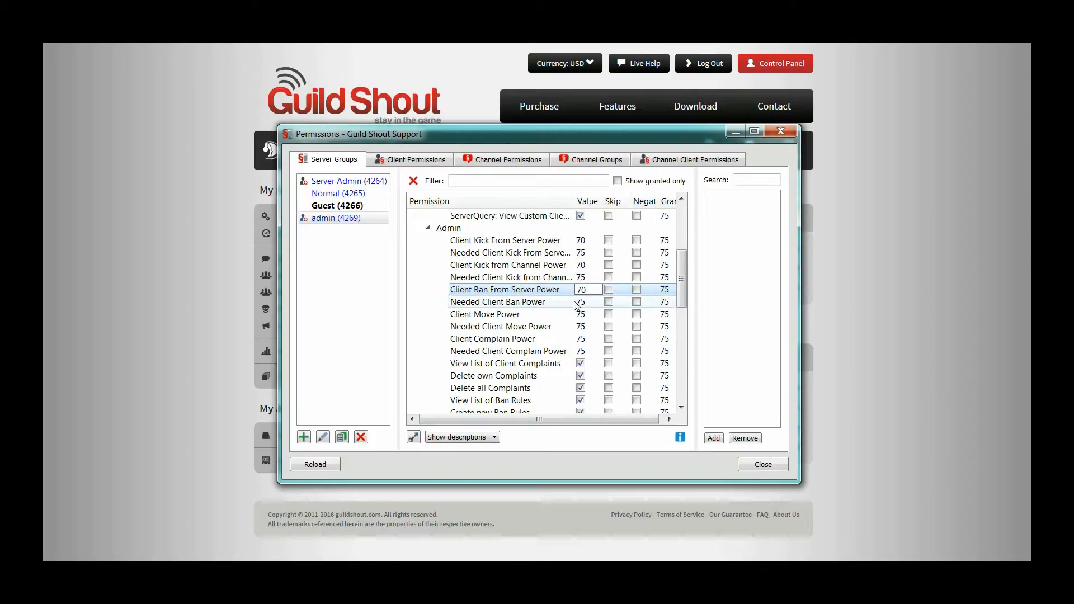
double_click(581, 314)
text(70)
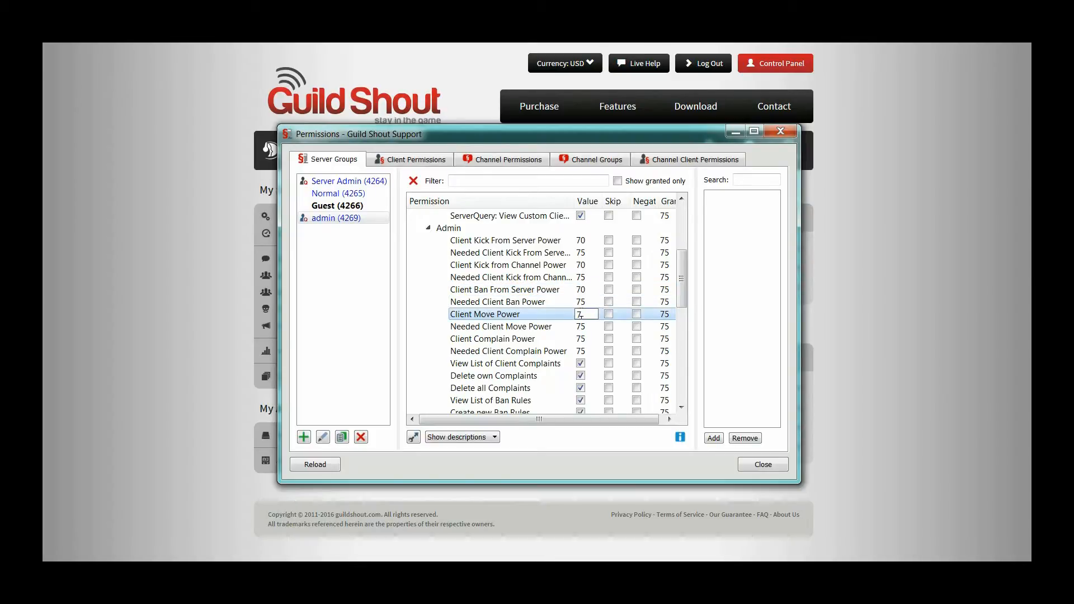
double_click(581, 338)
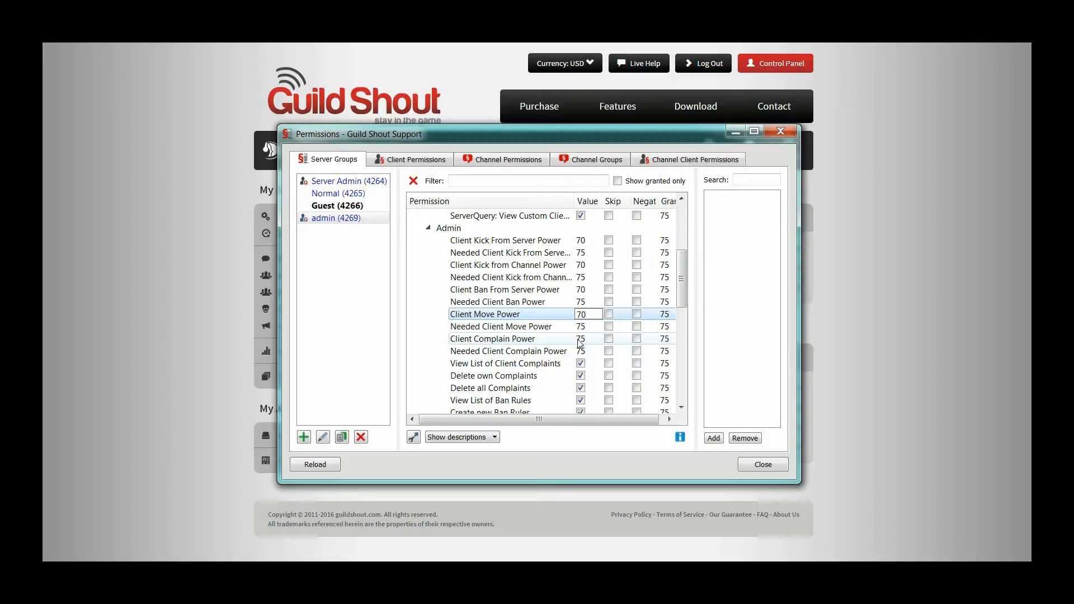
text(70)
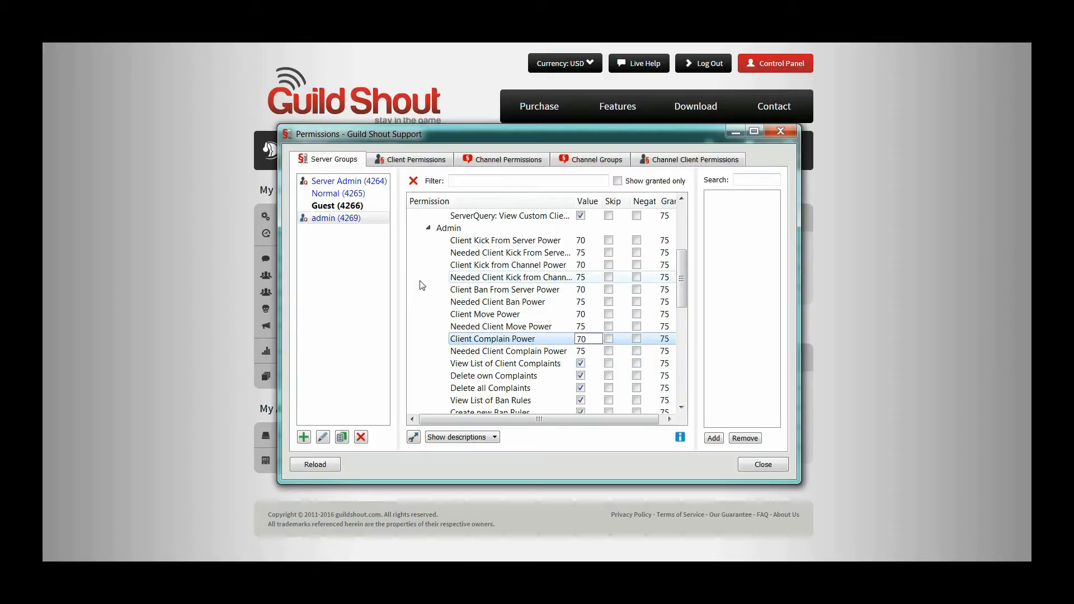
Step: Set Private Textmessage Power to 70 in the admin group's basic Client permissions
scroll(437, 313, down, 3)
scroll(444, 347, up, 2)
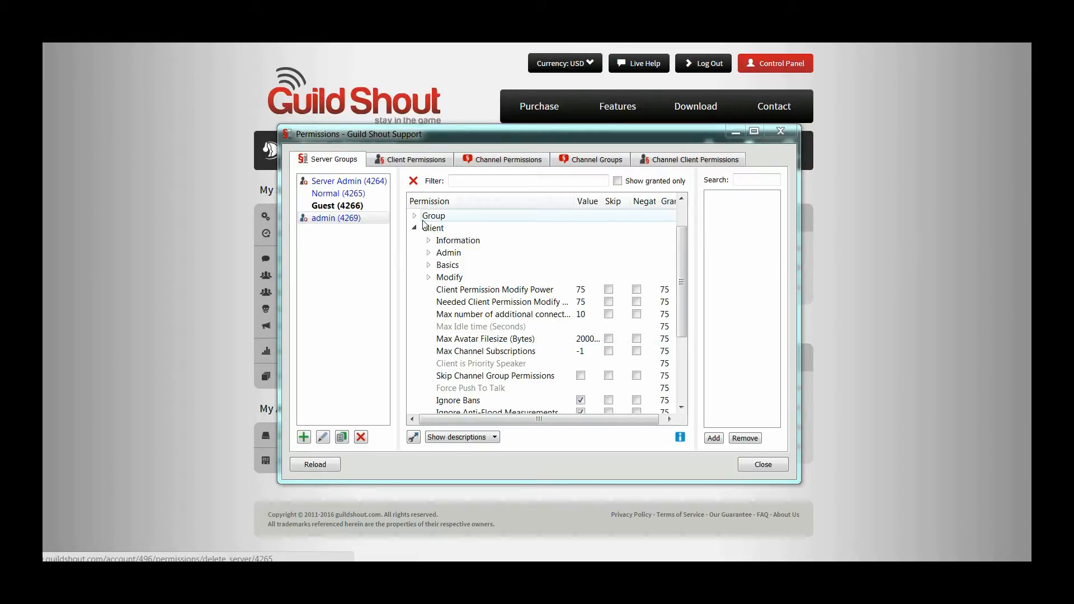
click(429, 265)
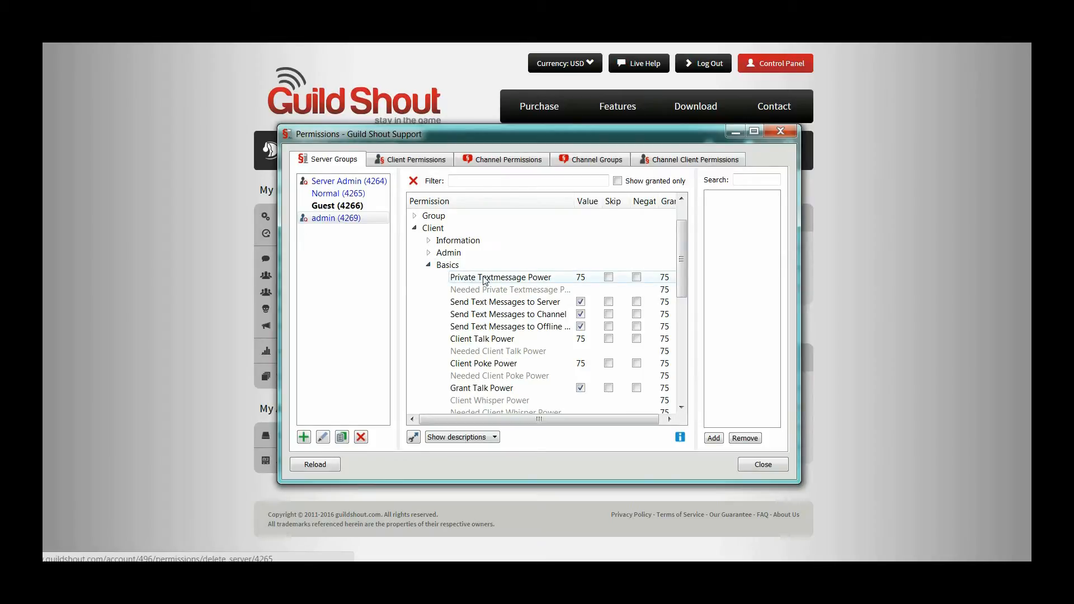
double_click(581, 277)
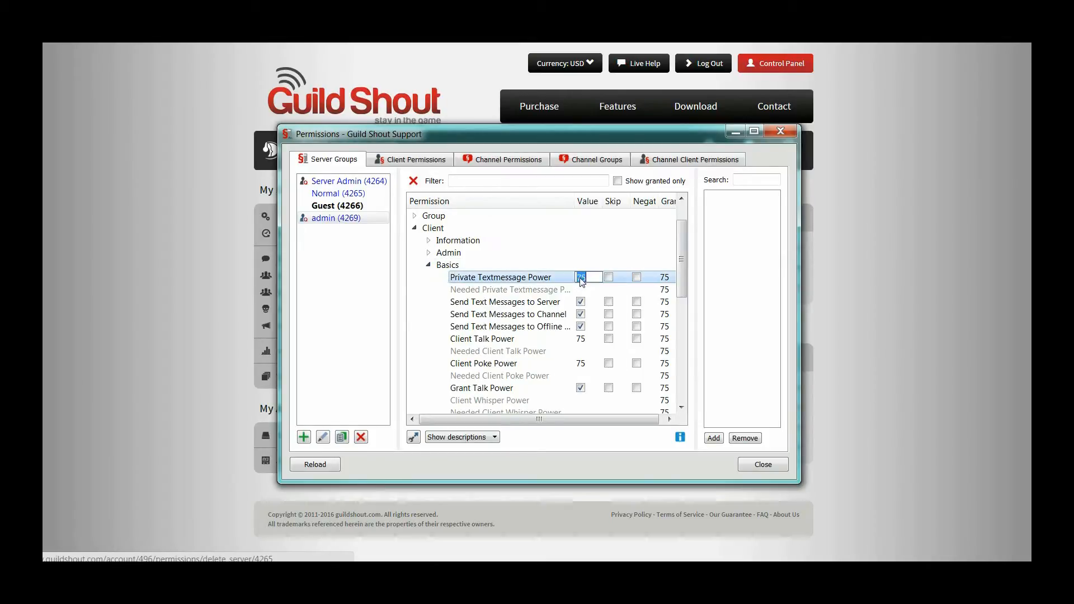
drag(587, 278, 578, 277)
text(70)
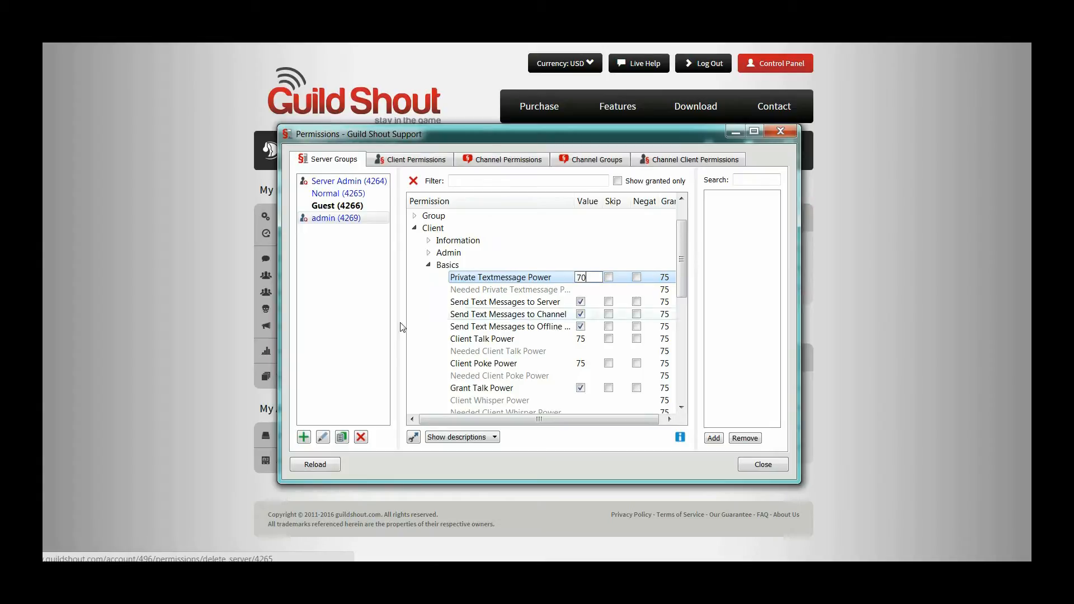
click(425, 326)
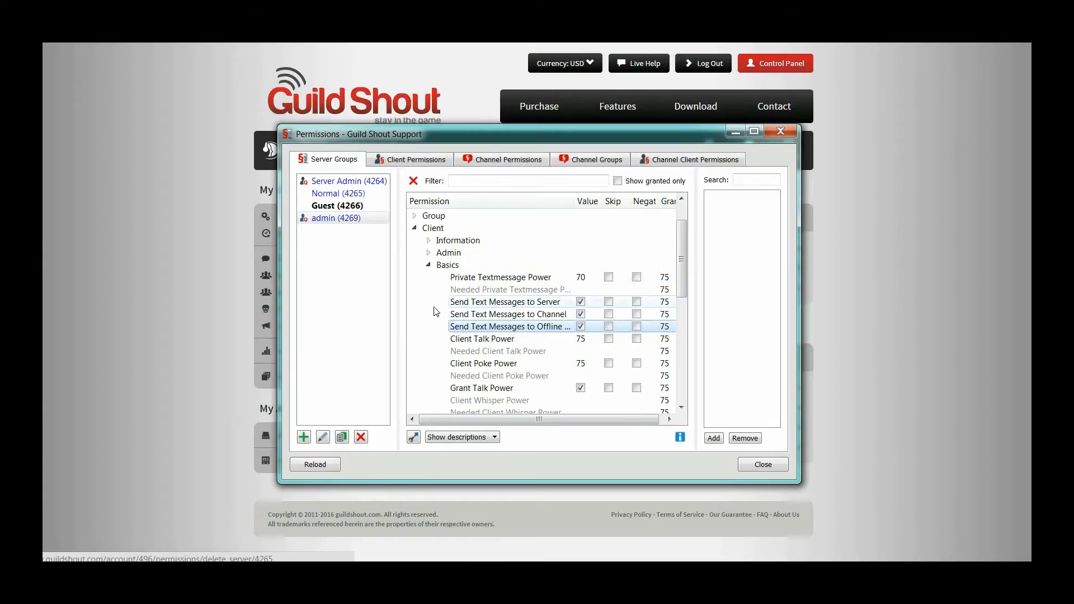
Step: Review the admin group's remaining basic Client permissions and its Client modify permissions, then collapse the Client category
scroll(431, 316, down, 1)
scroll(436, 311, down, 1)
scroll(436, 311, down, 1)
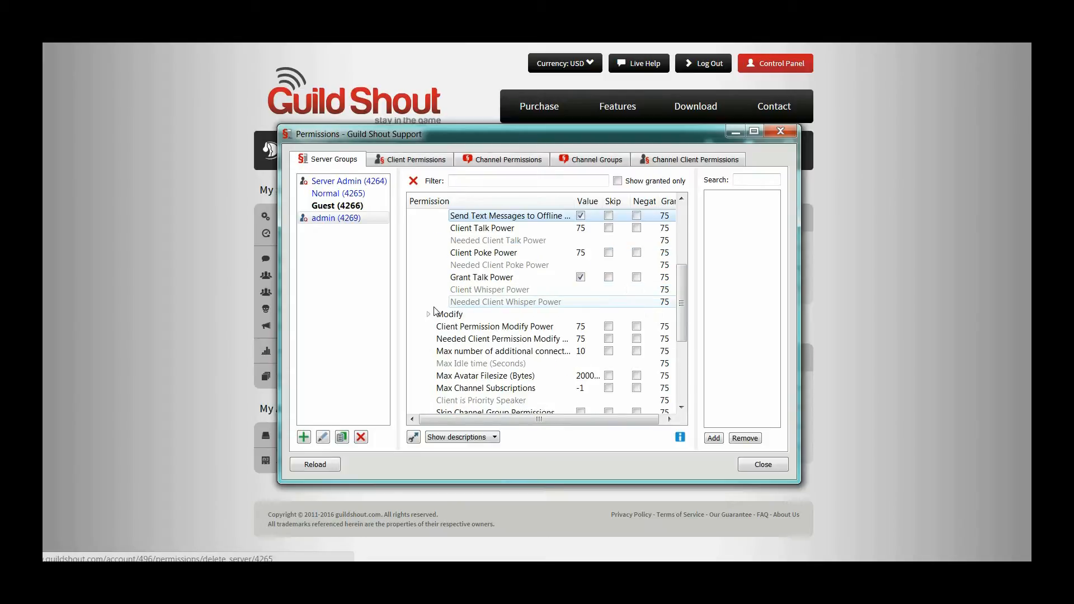
click(429, 314)
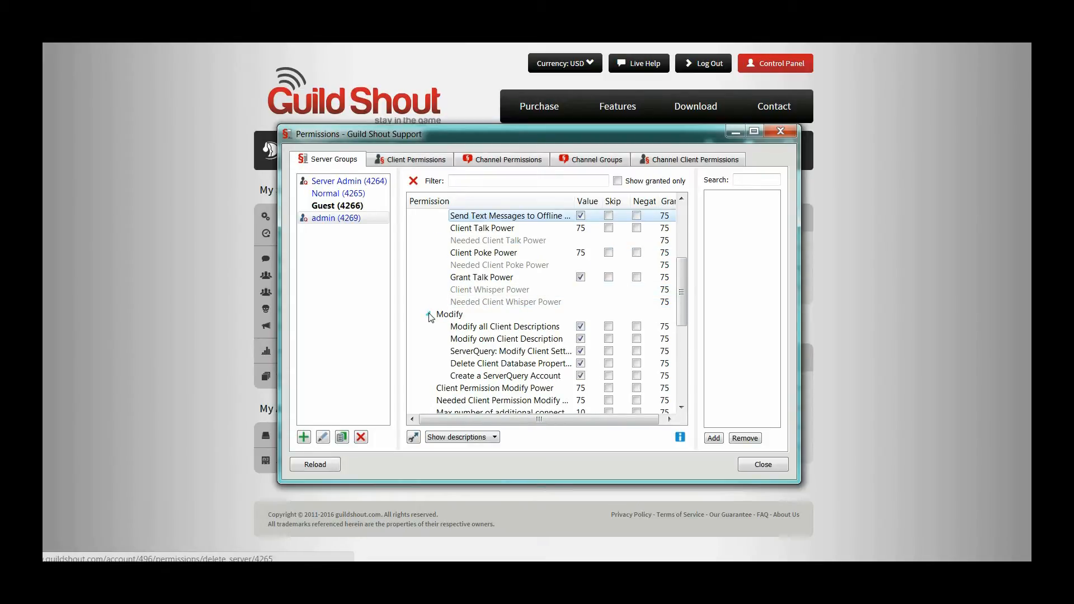
scroll(431, 316, down, 1)
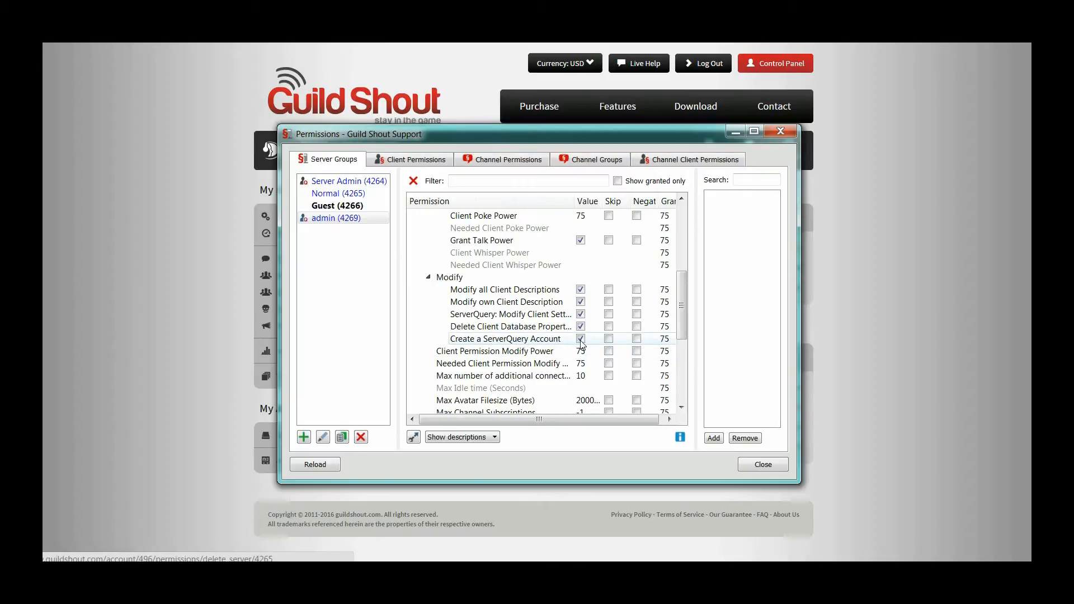
click(428, 278)
scroll(428, 291, up, 5)
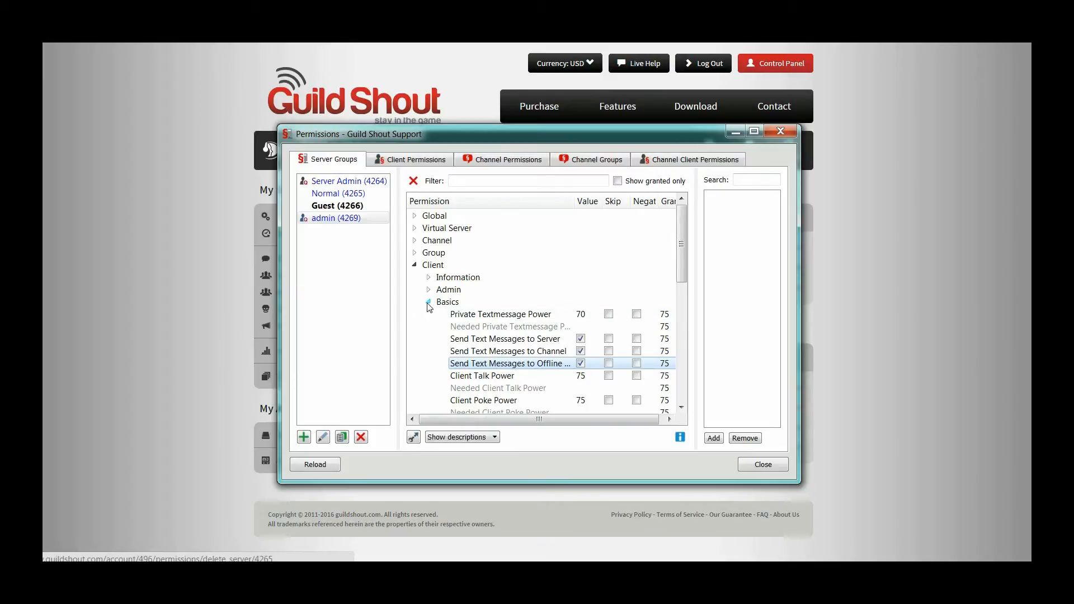
click(429, 302)
click(414, 264)
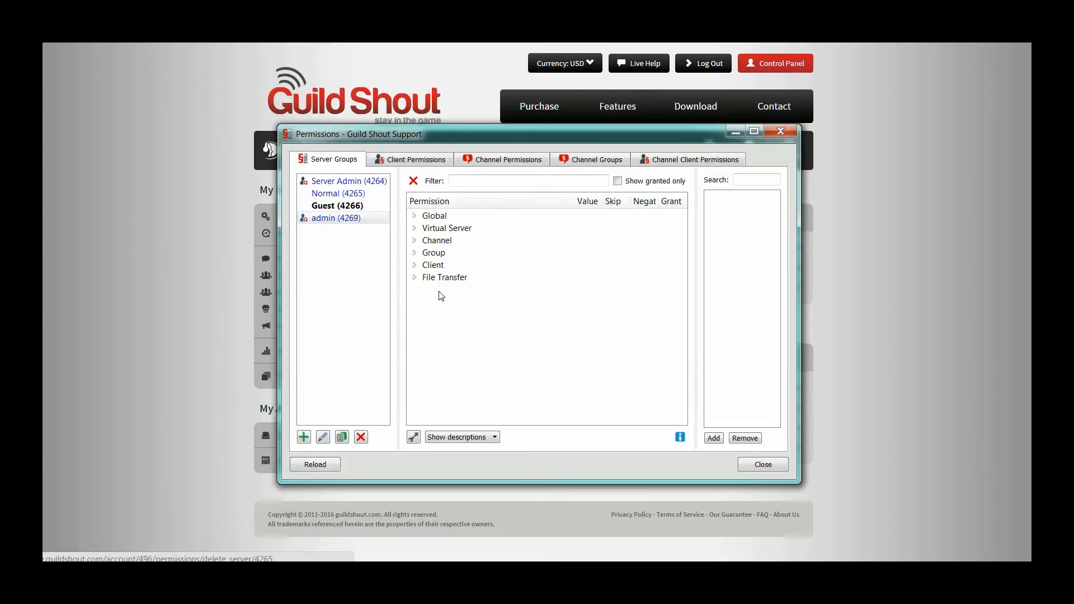
Step: Disable viewing the list of available Privilege Keys and creating new Privilege Keys in the admin group's Virtual Server administration permissions
click(414, 228)
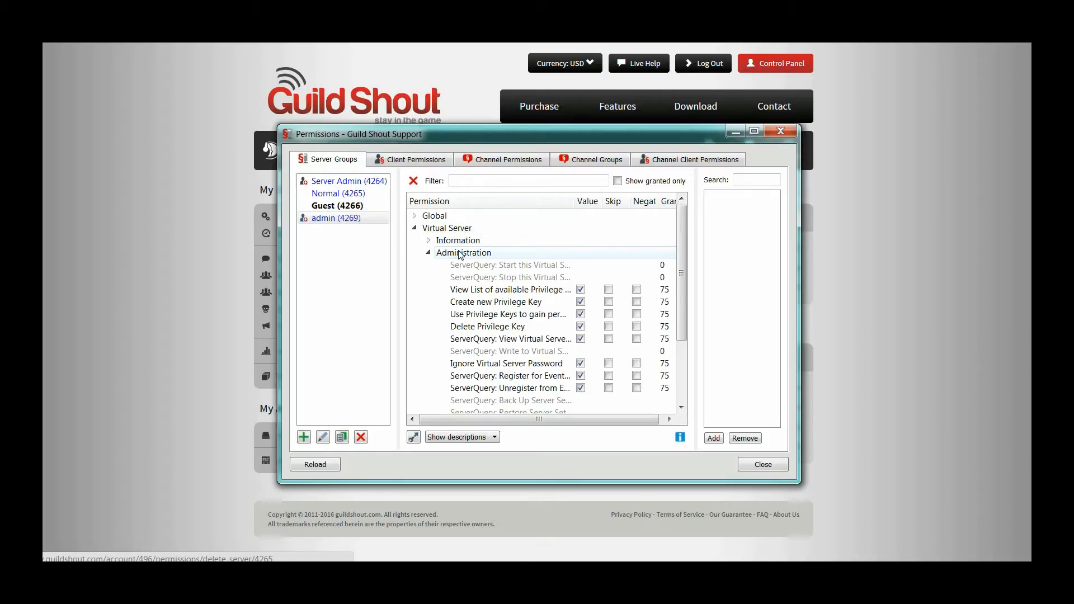
click(581, 291)
click(581, 306)
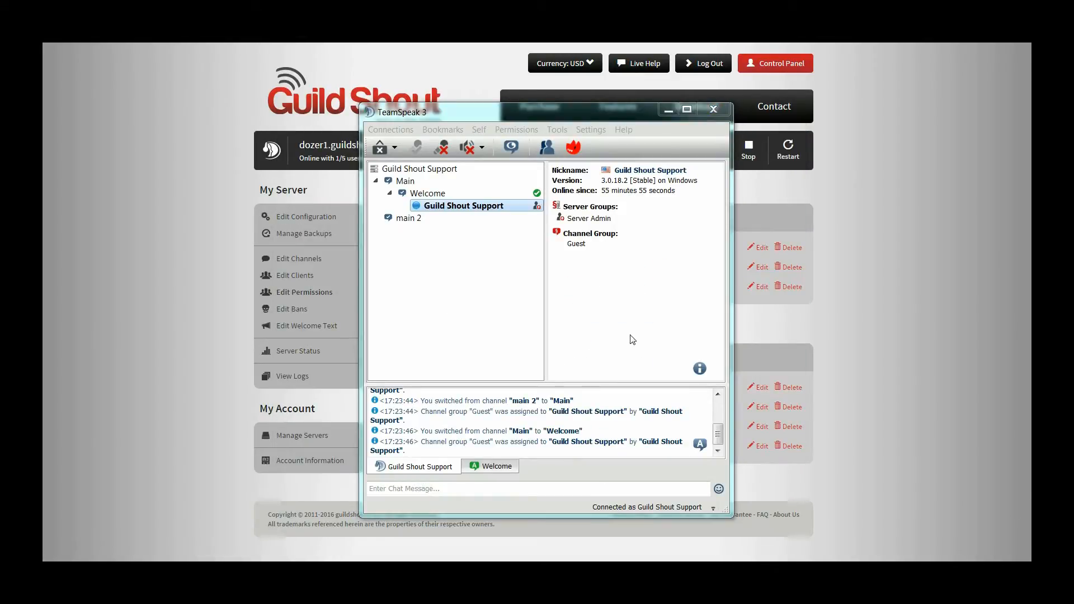
Step: Show the server groups that can be assigned to the Guild Shout Support client in the Welcome channel
click(435, 207)
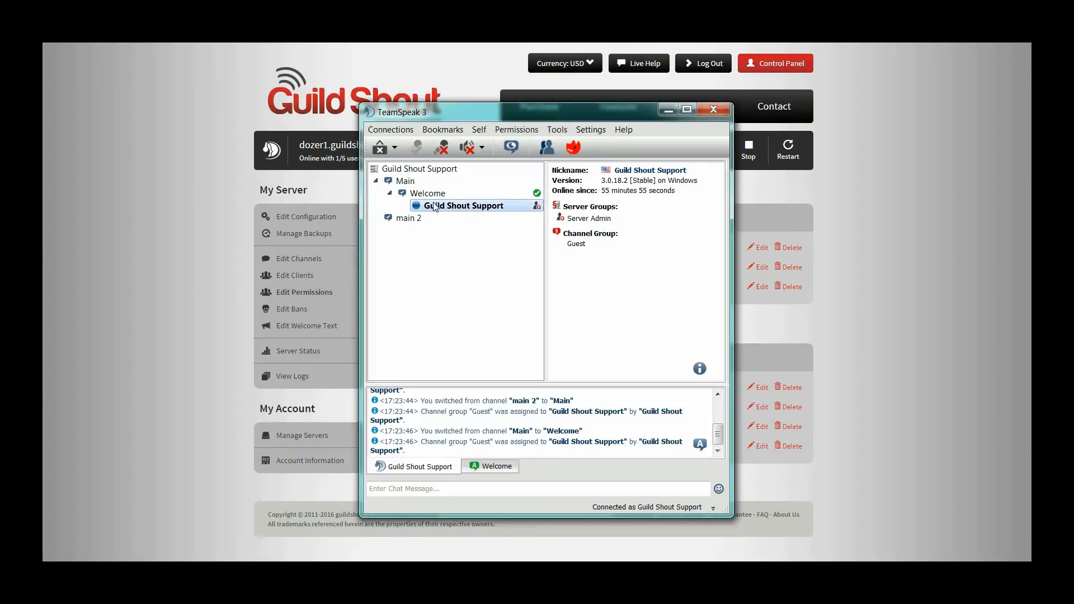
right_click(435, 207)
mouse_move(512, 305)
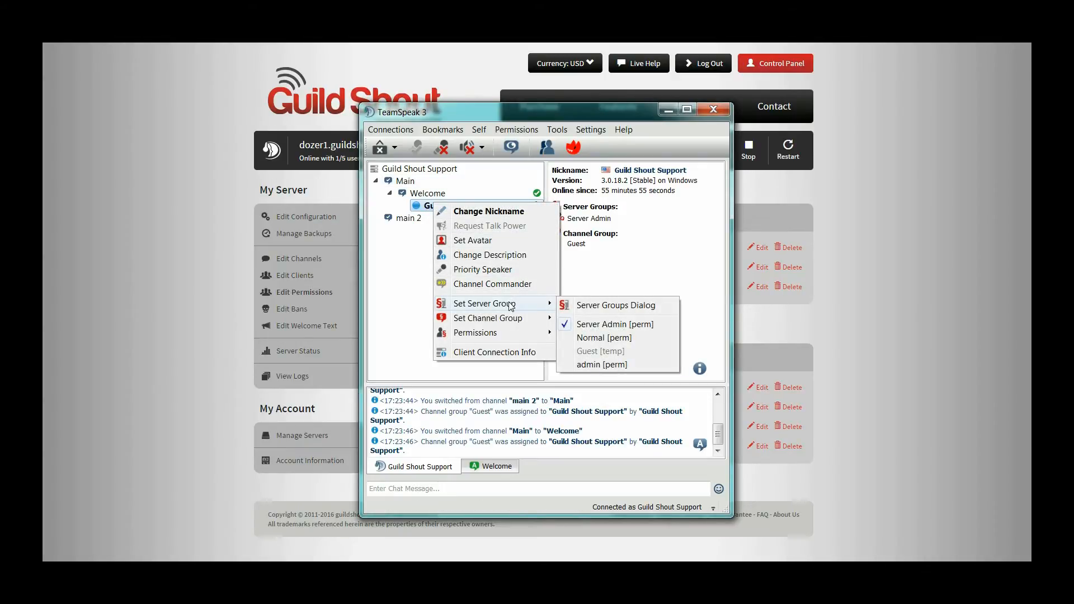
Step: Switch to the Guild Shout control panel, open the admin server group for editing, and review its permissions from Virtual Server Information through Client Admin
click(213, 307)
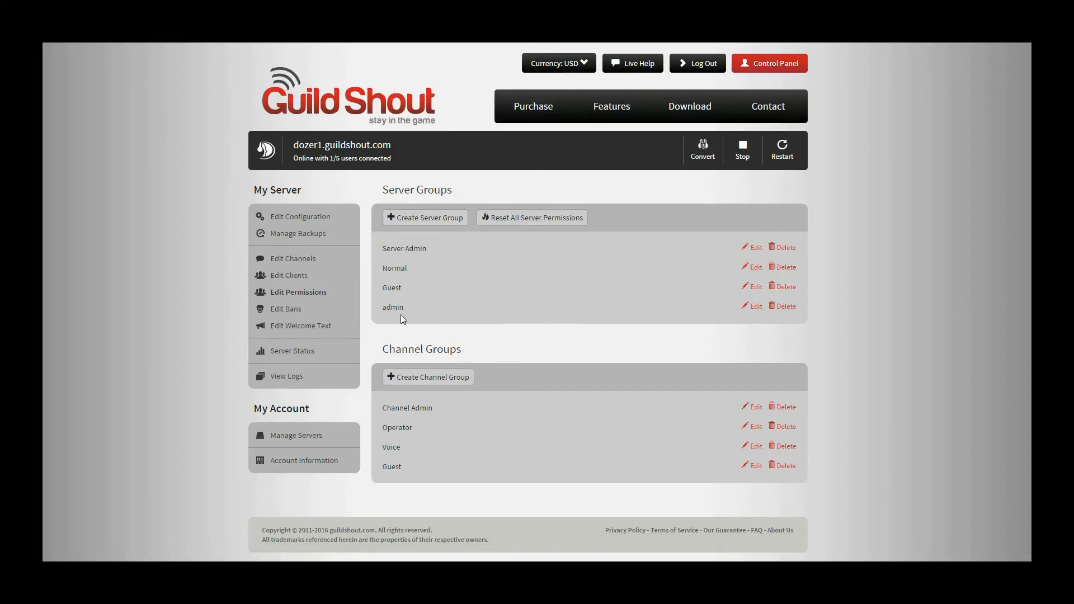
click(751, 306)
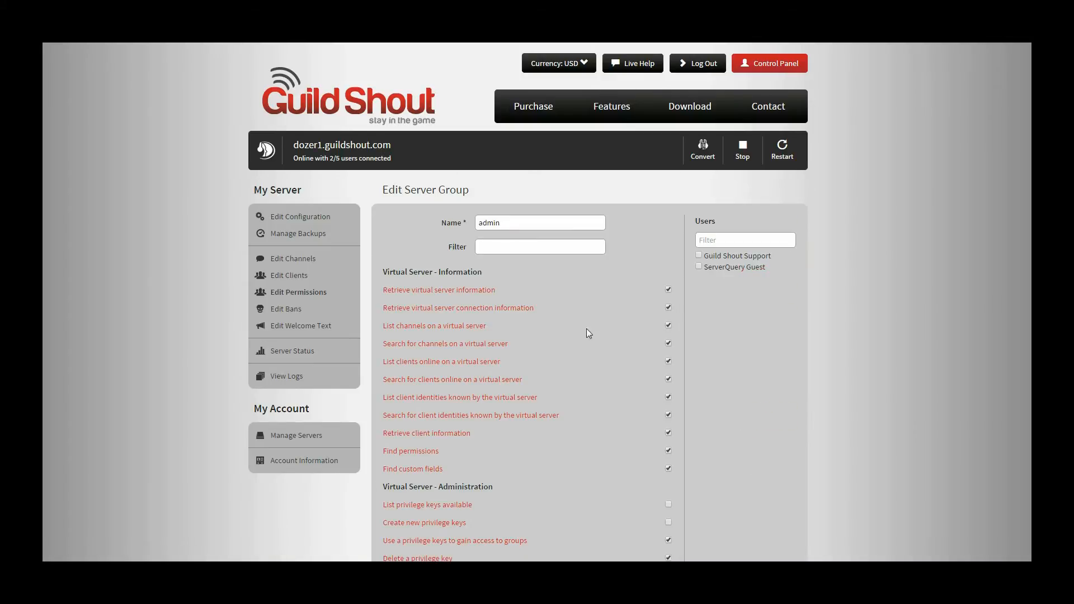
scroll(574, 345, down, 4)
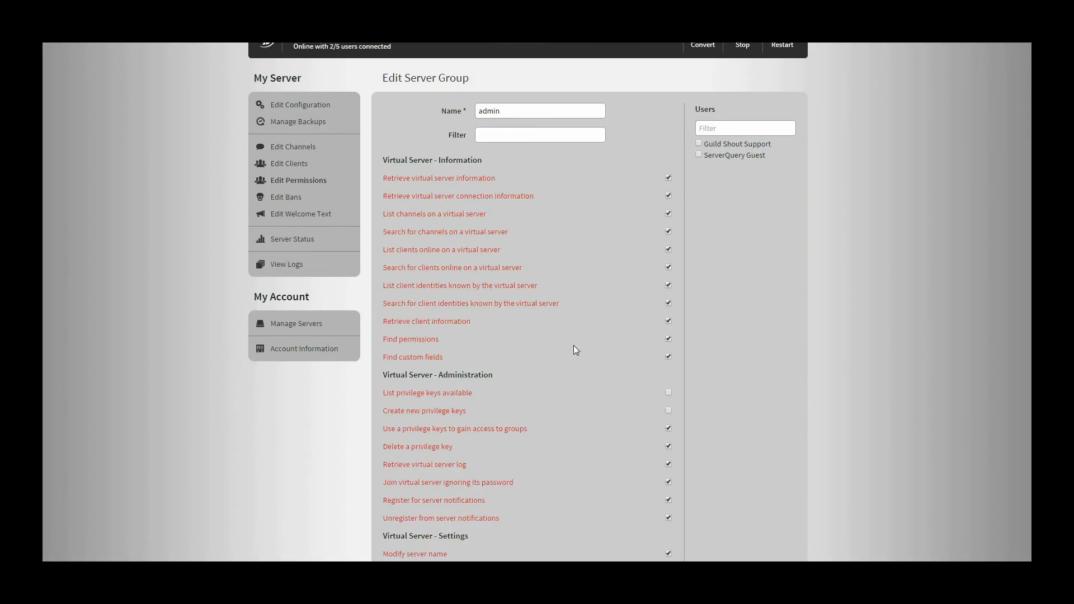
scroll(573, 345, down, 4)
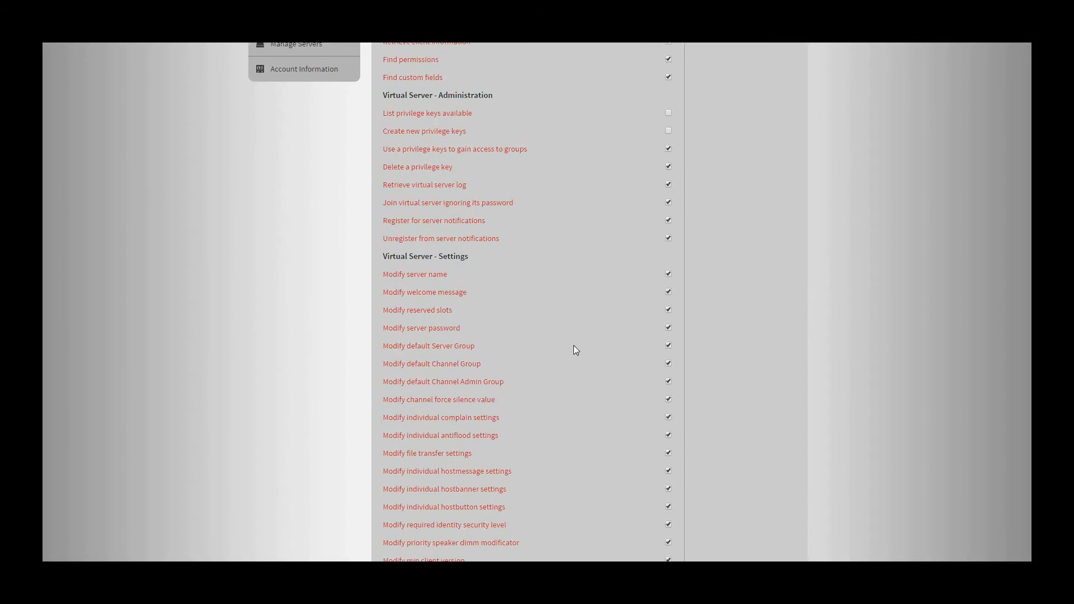
scroll(574, 350, down, 8)
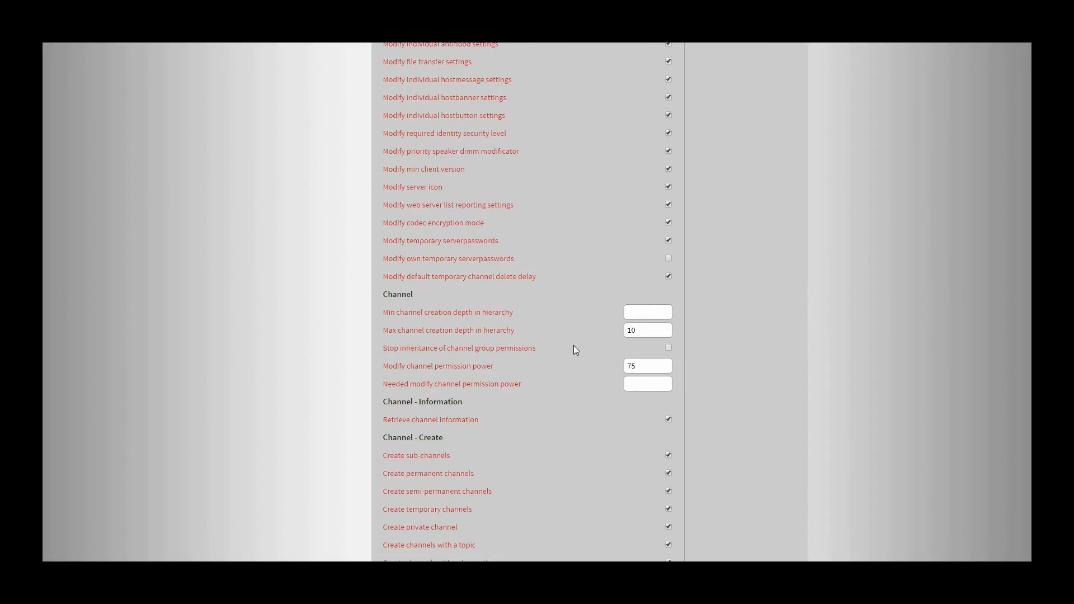
scroll(574, 346, down, 7)
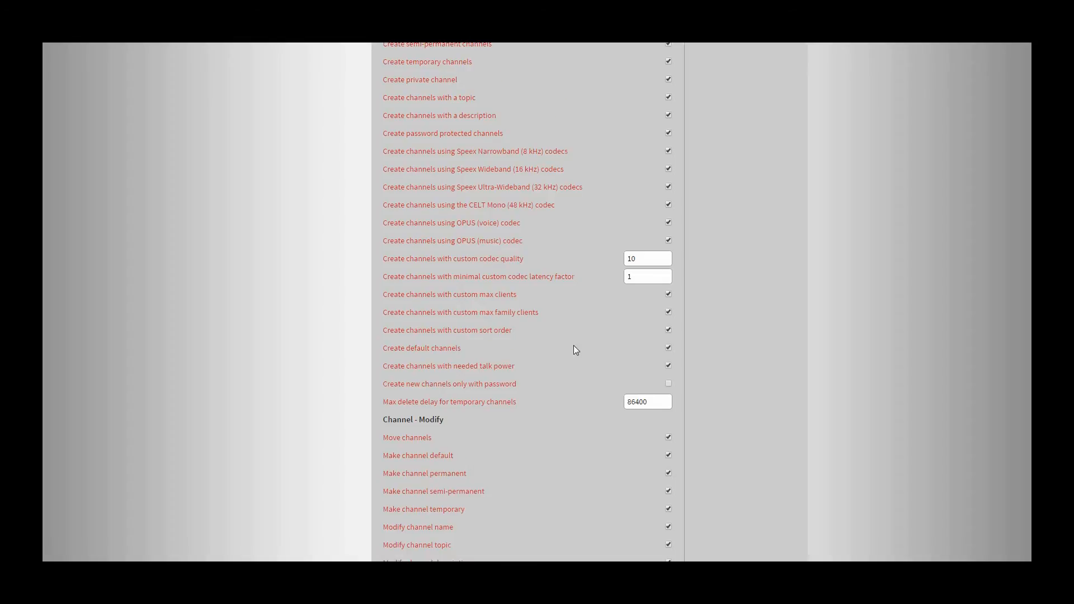
scroll(573, 345, down, 7)
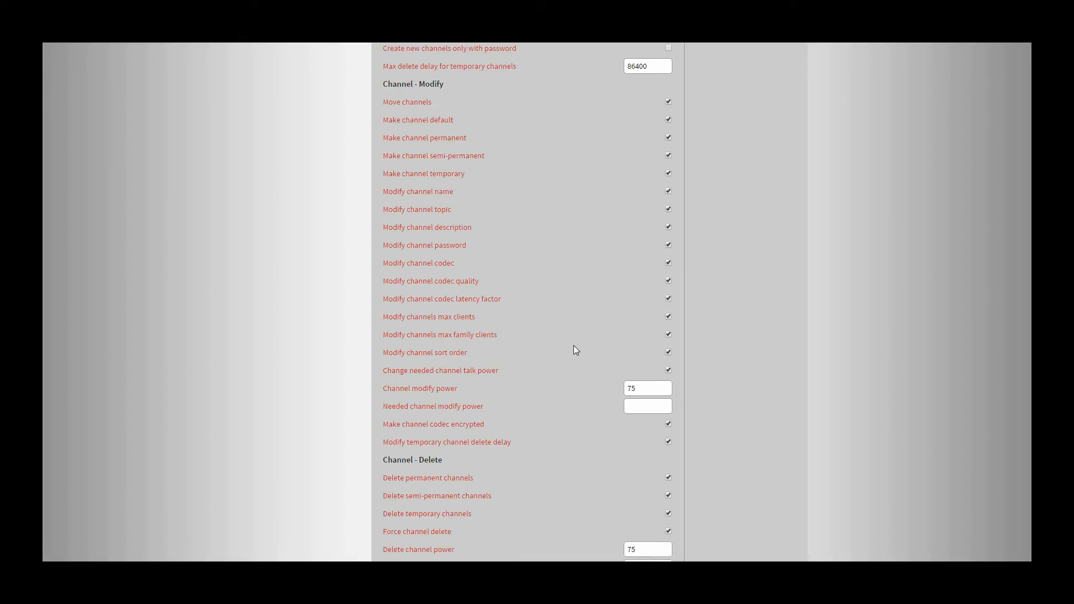
scroll(576, 350, down, 3)
scroll(573, 346, down, 4)
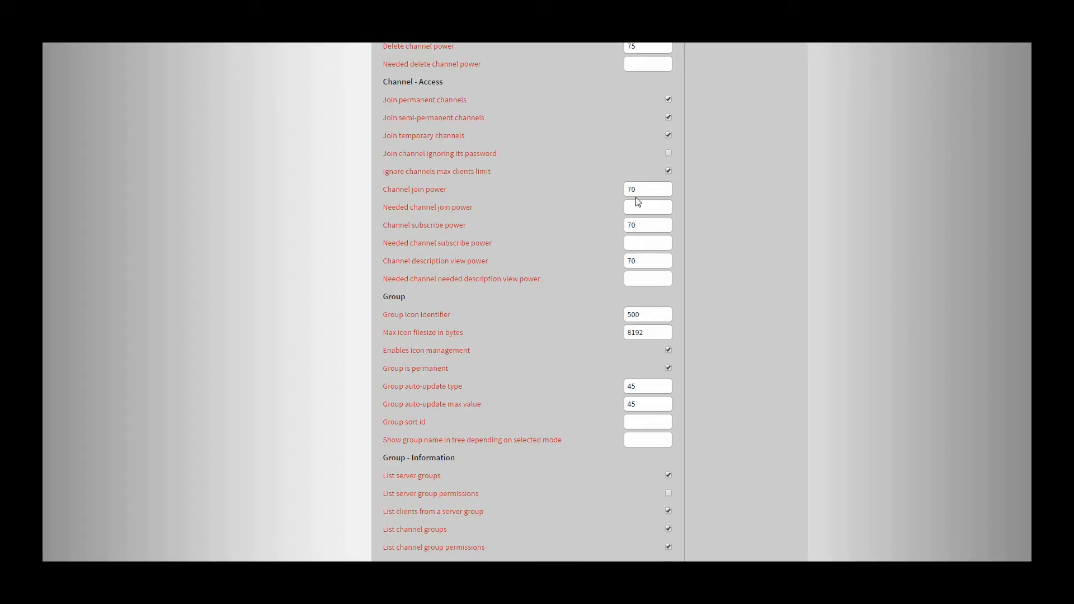
scroll(533, 363, down, 20)
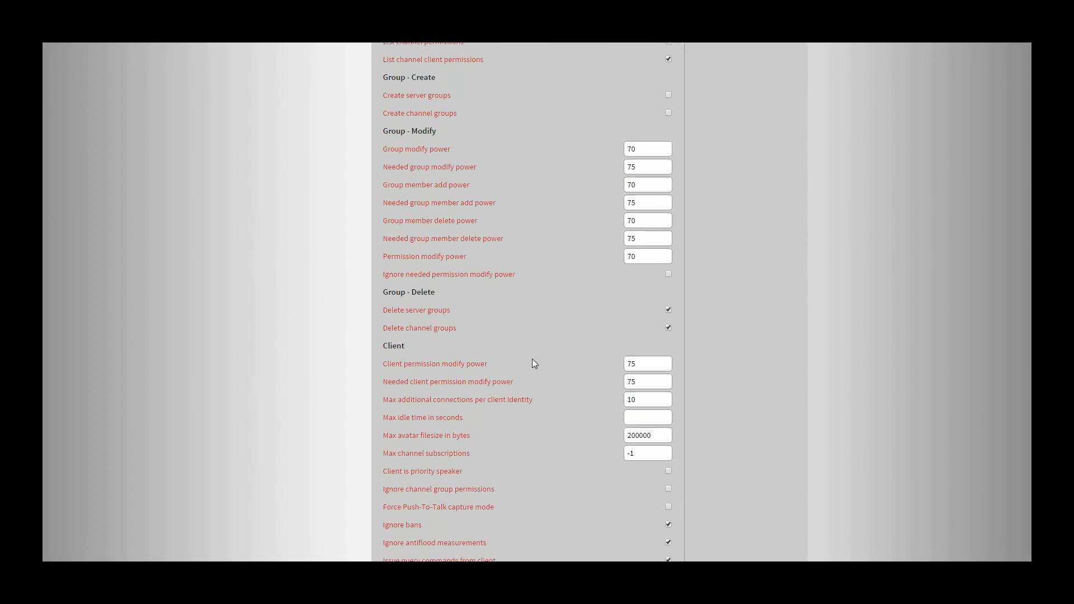
scroll(532, 363, down, 1)
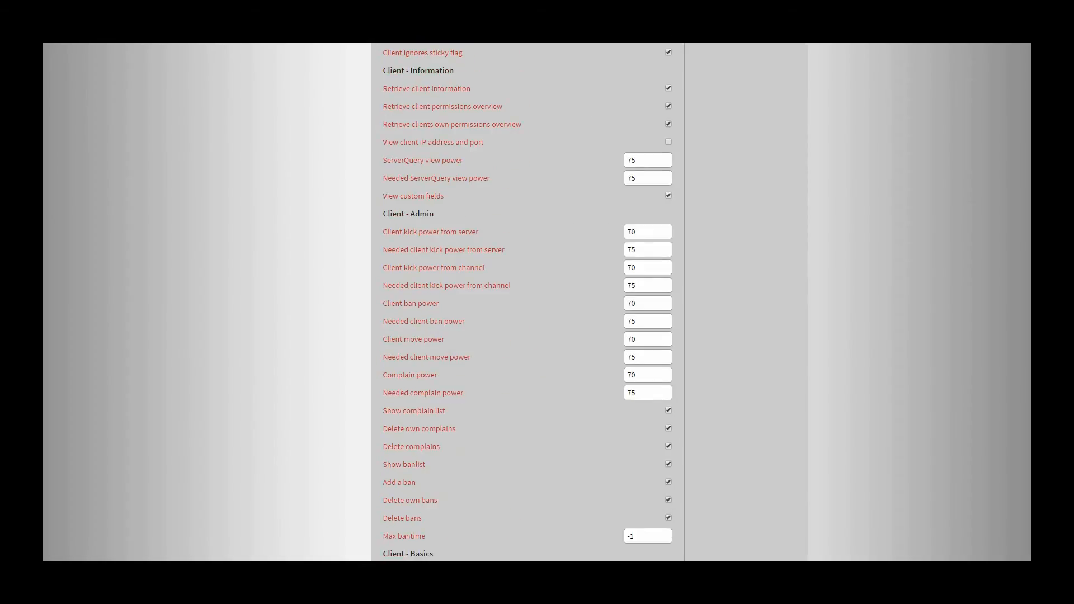
Step: Switch to TeamSpeak 3 and examine the needed Join power in a new channel's permission settings, then cancel the channel creation
key(alt+Tab)
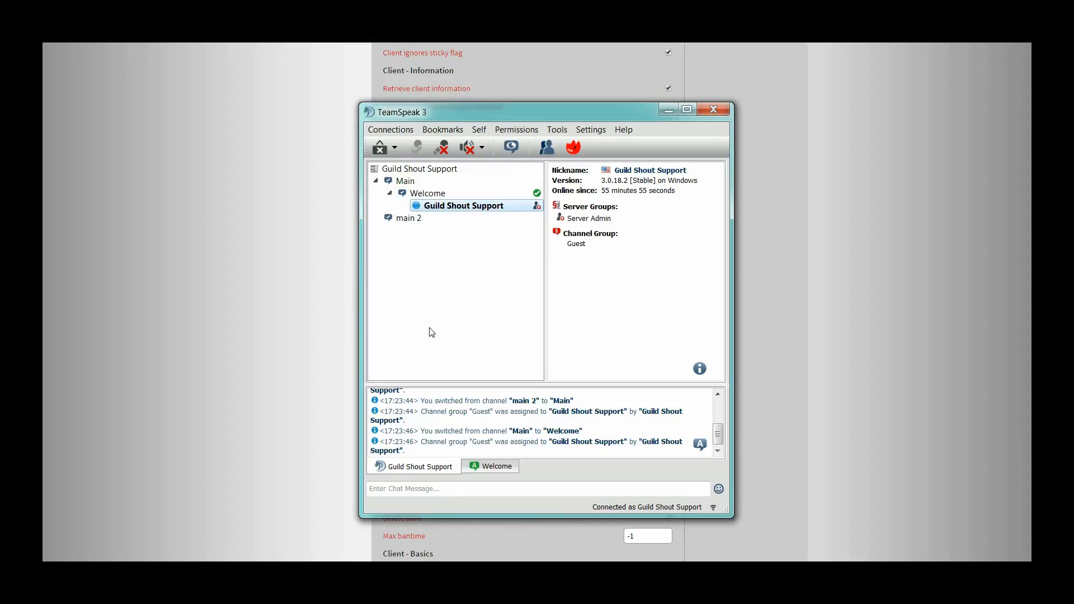
right_click(417, 280)
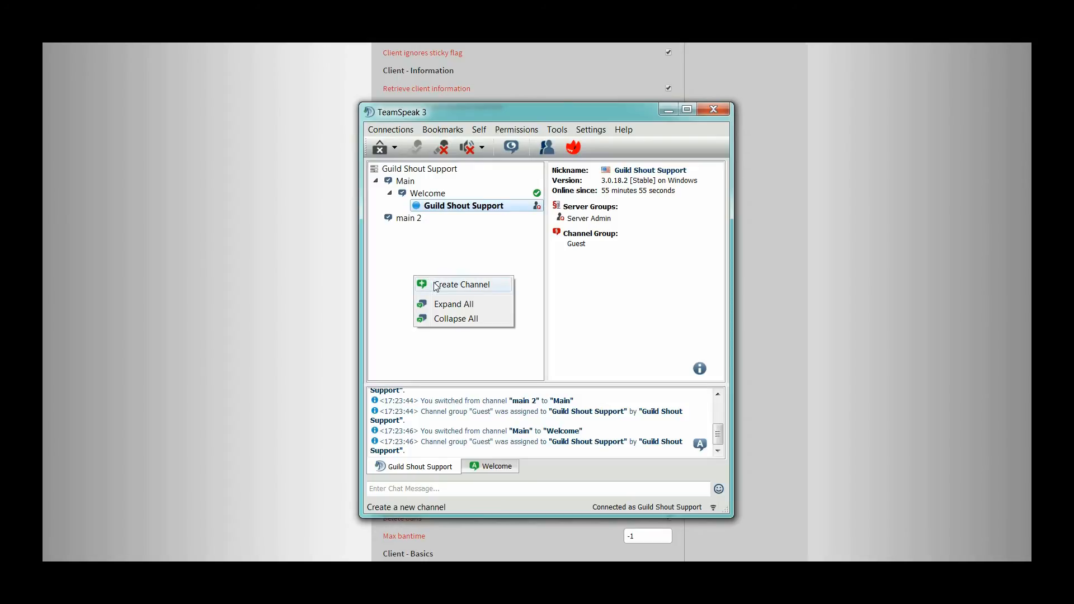
click(435, 285)
click(545, 281)
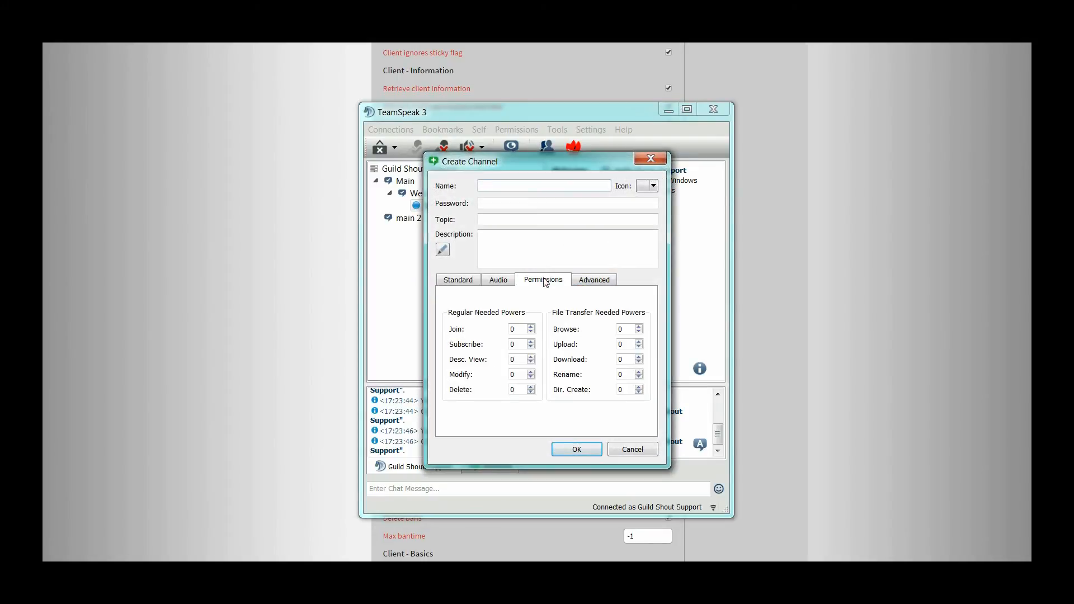
double_click(513, 329)
click(633, 450)
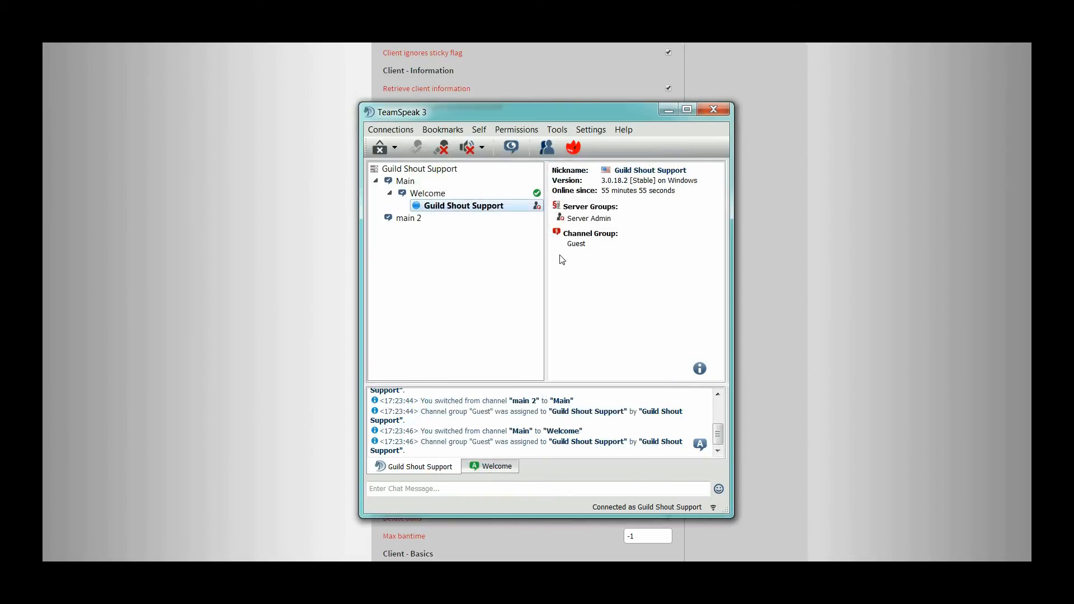